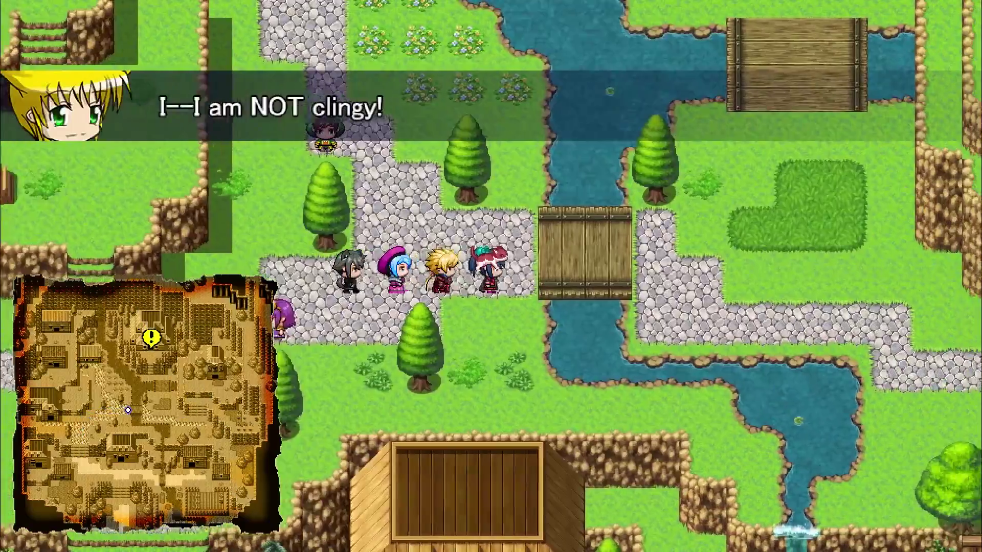
key("Down")
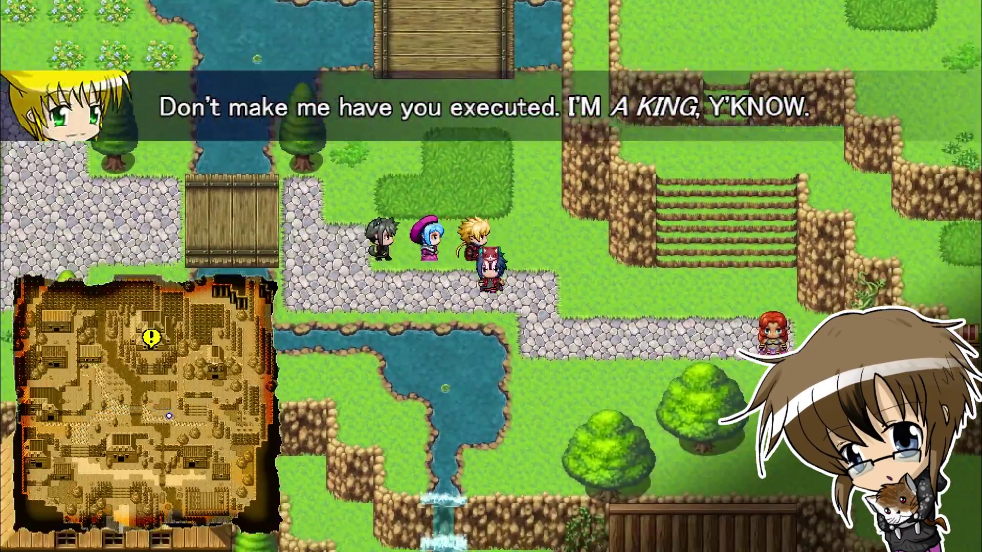
key("Left")
key("Up")
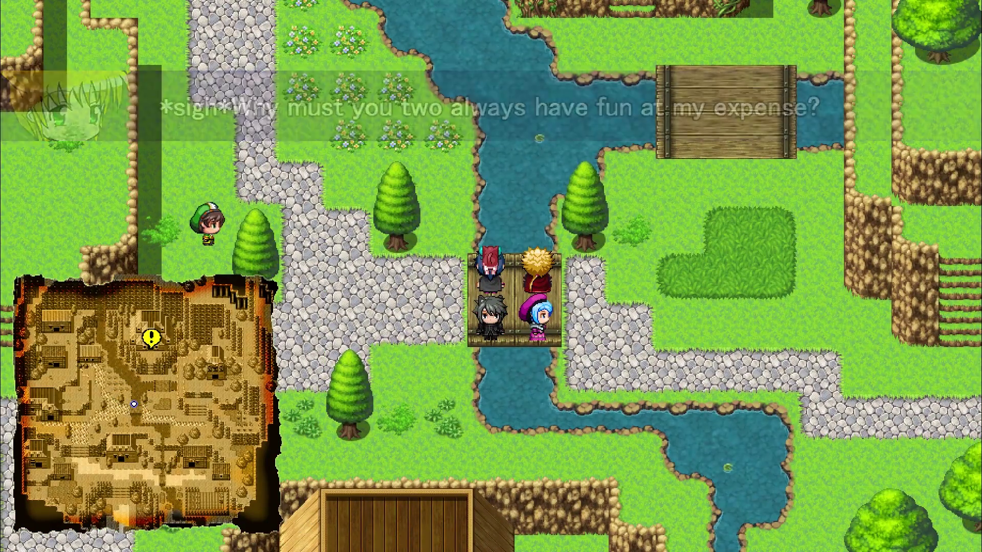
key("Return")
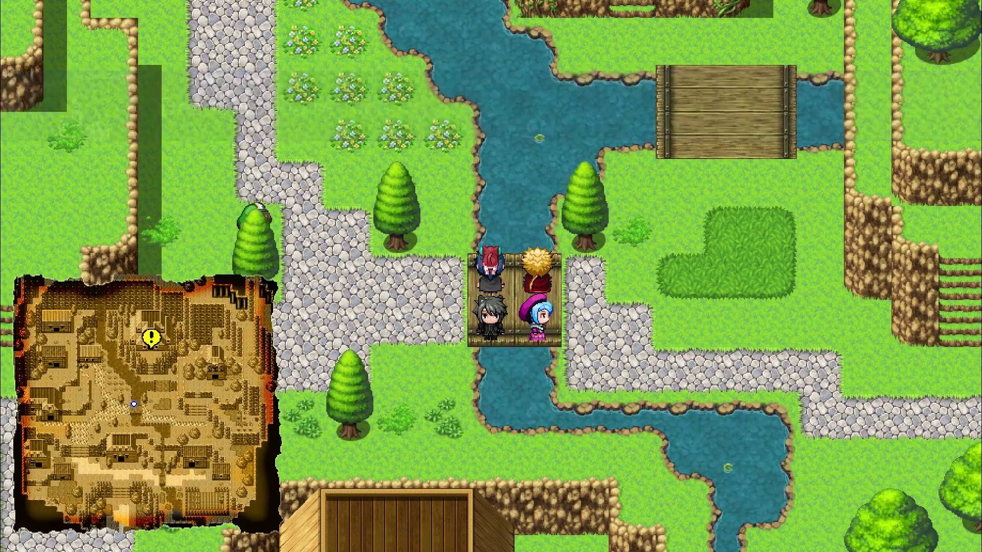
key("Return")
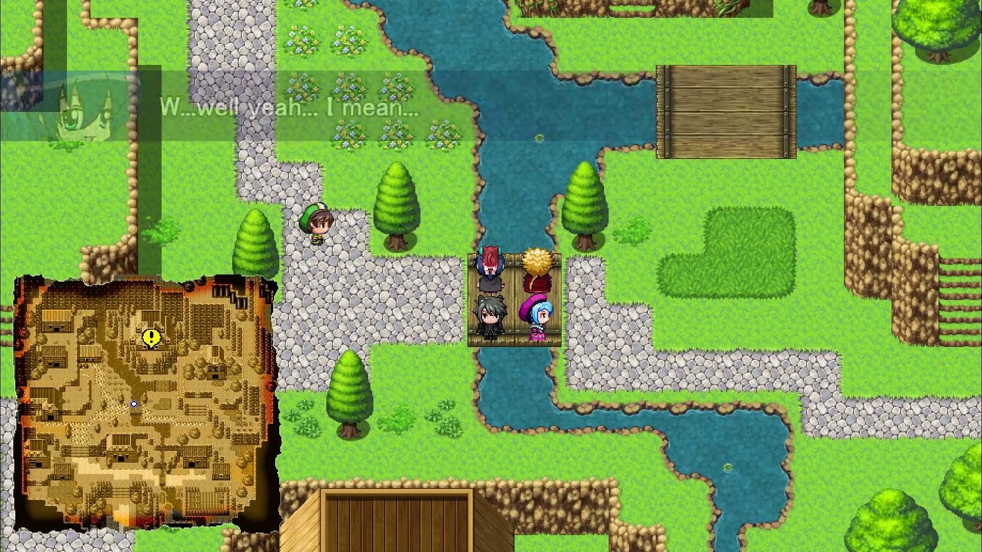
key("Return")
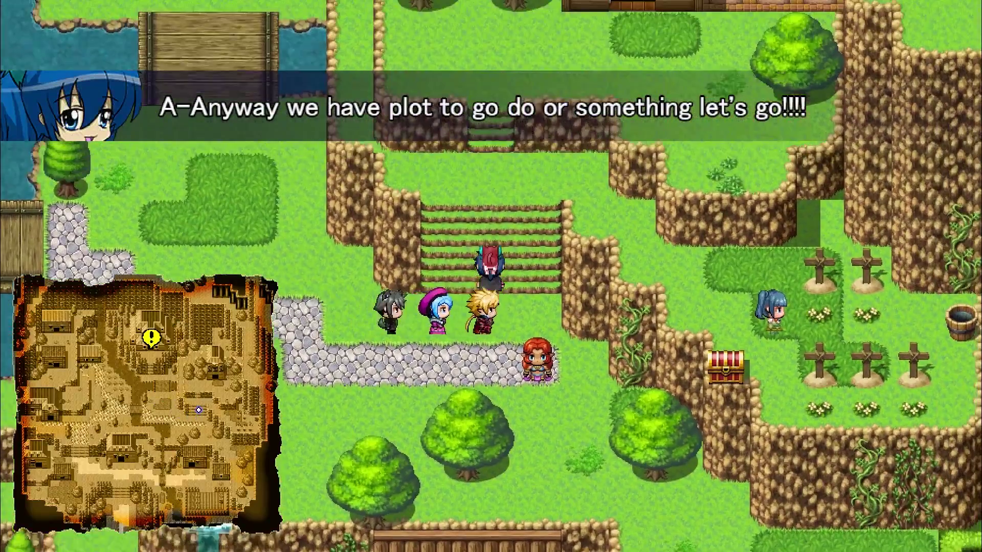
key("Return")
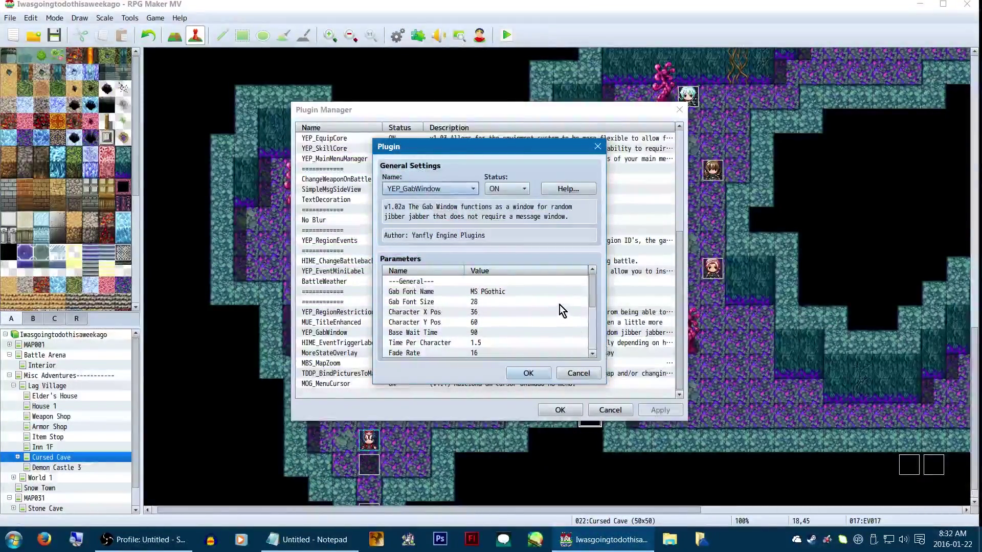
- Review the YEP_GabWindow parameters for gab font name, font size and character X and Y position
left_click(546, 292)
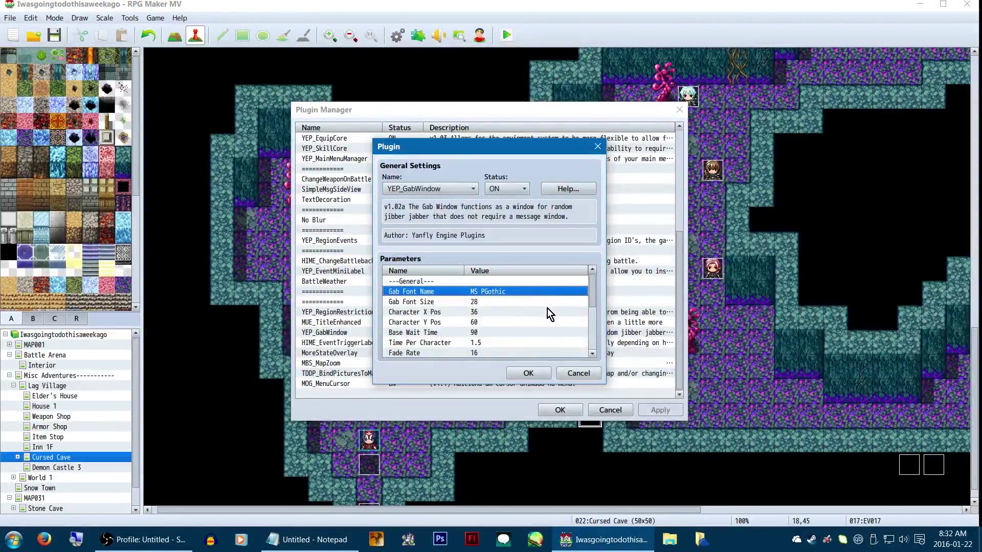
left_click(547, 302)
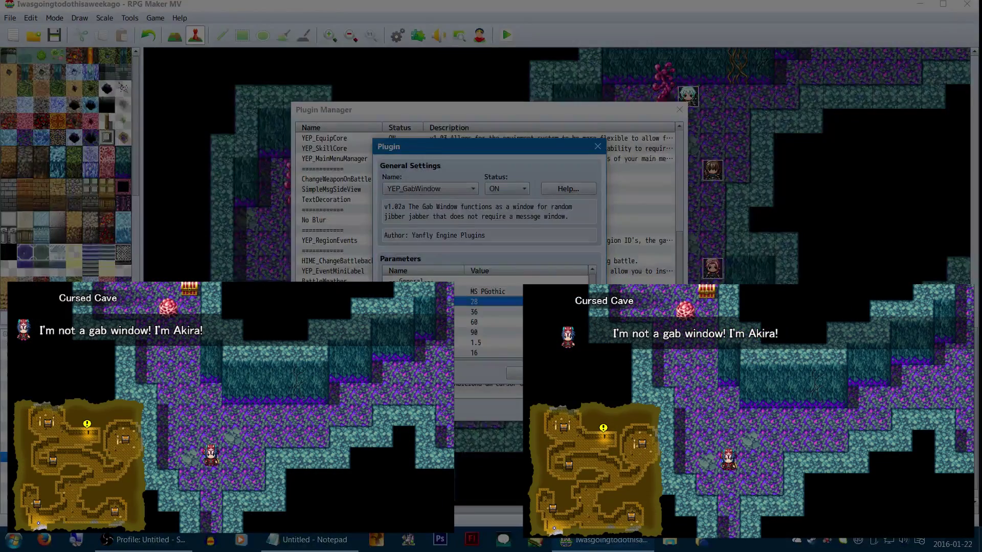
double_click(547, 312)
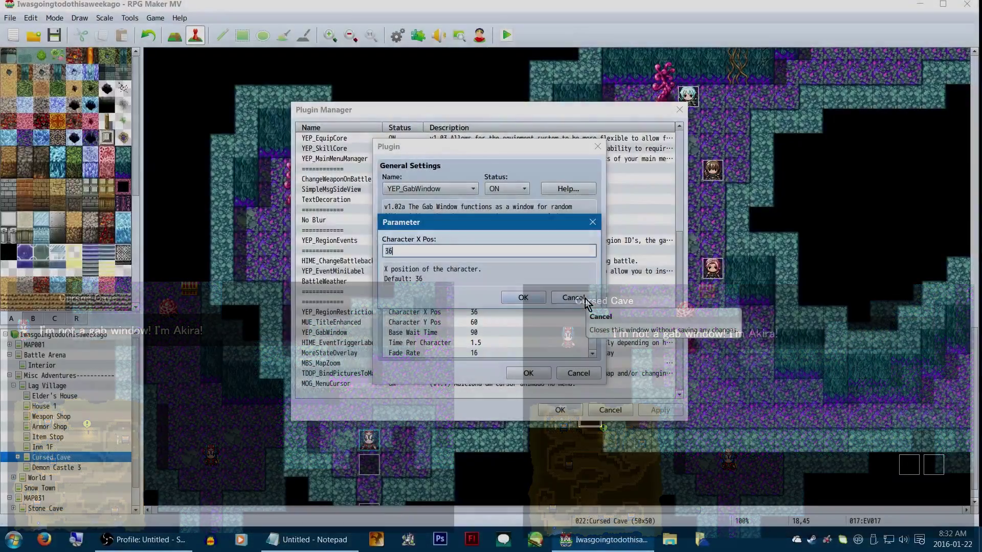
left_click(583, 299)
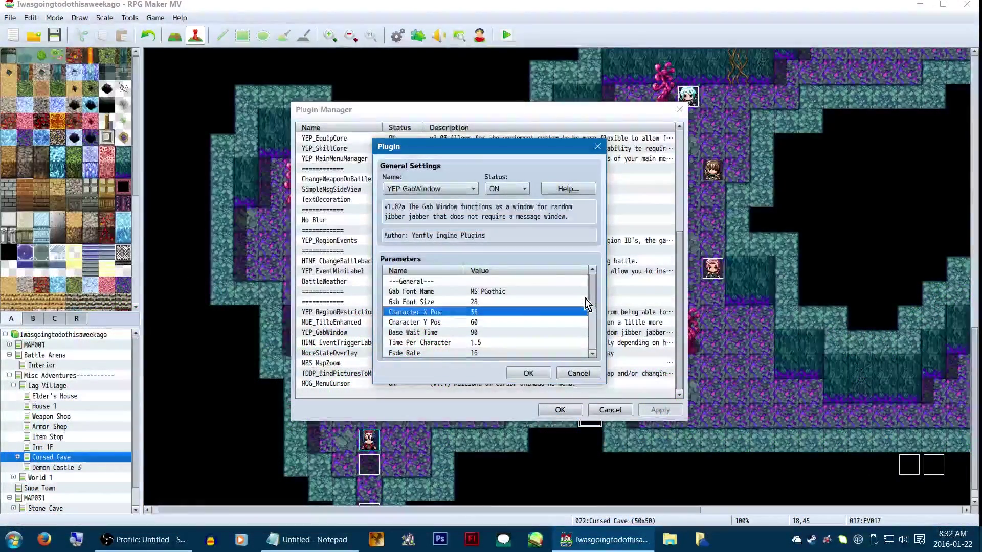
scroll(585, 298, "down", 2)
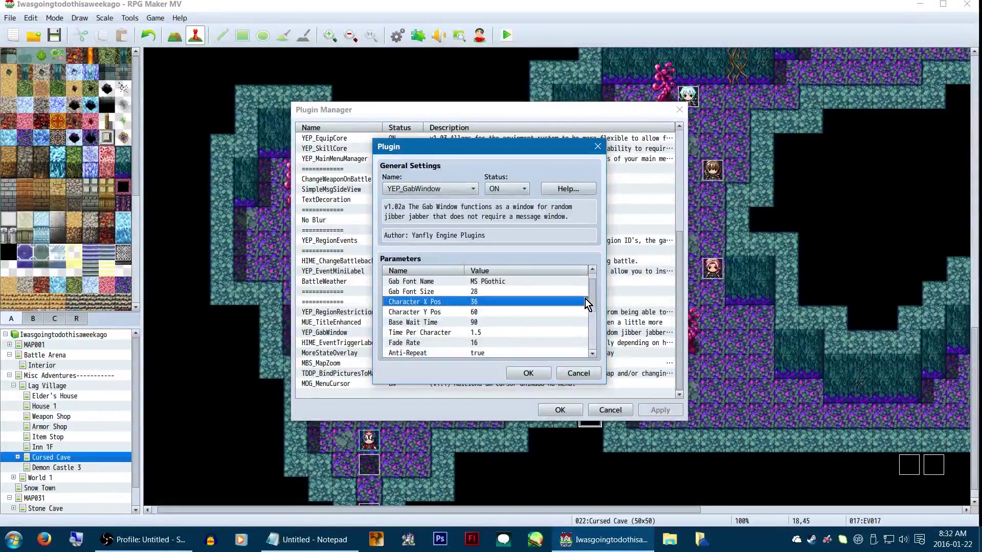
left_click(546, 314)
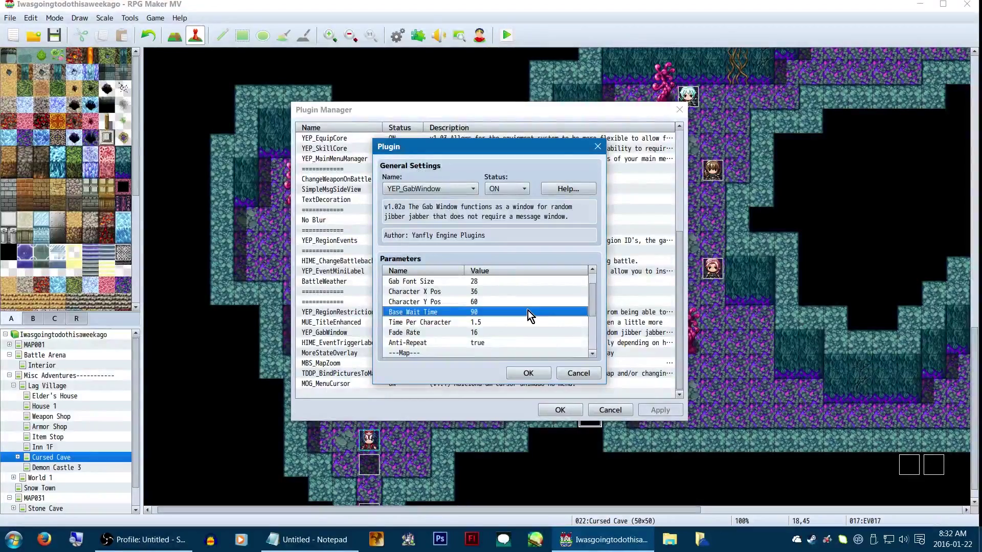
- Check the descriptions and default values of the Base Wait Time and Time Per Character parameters
double_click(528, 311)
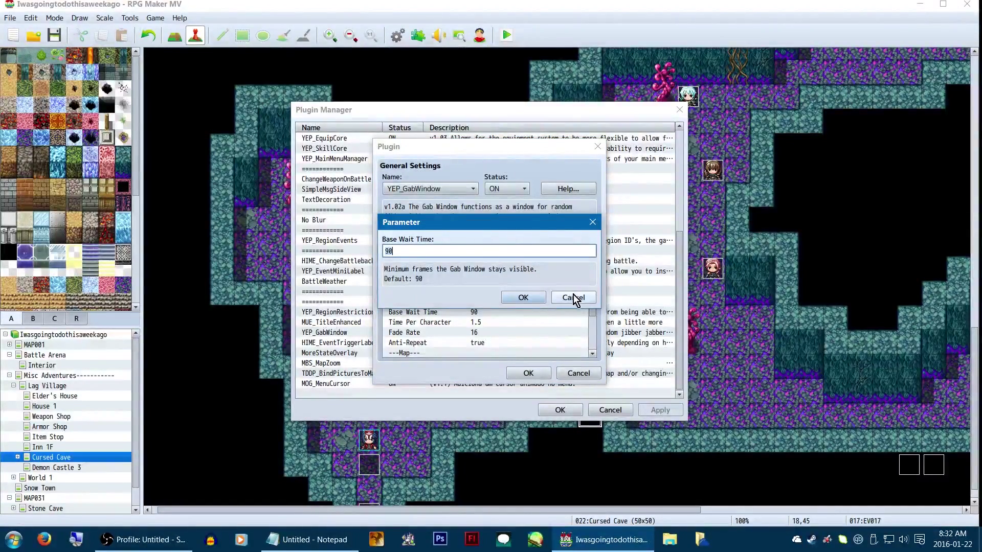
left_click(572, 297)
double_click(526, 324)
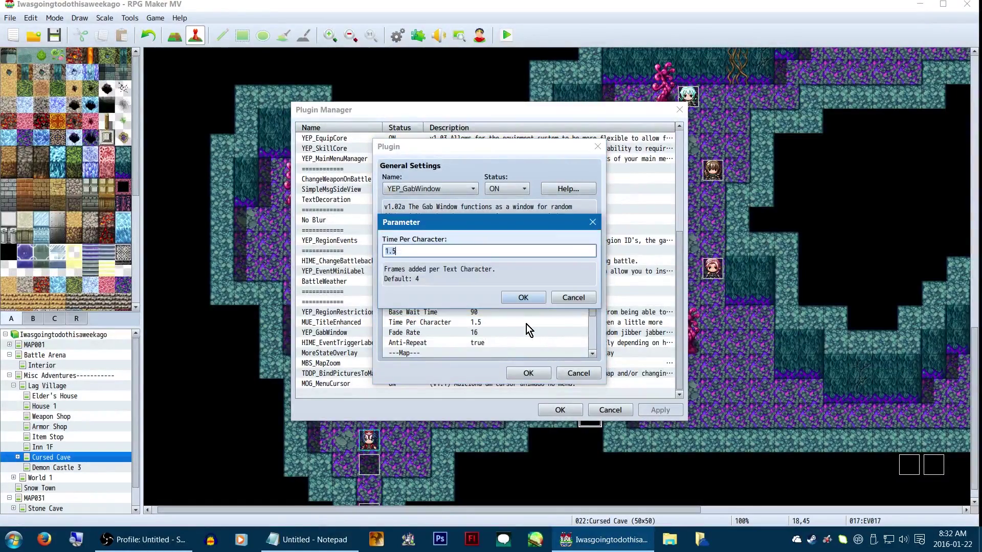
left_click(486, 182)
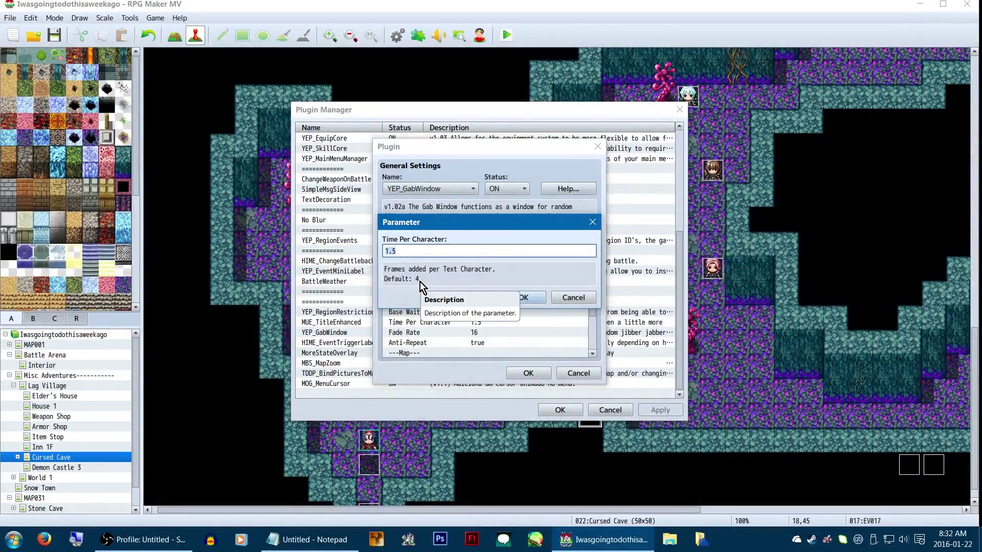
key("End")
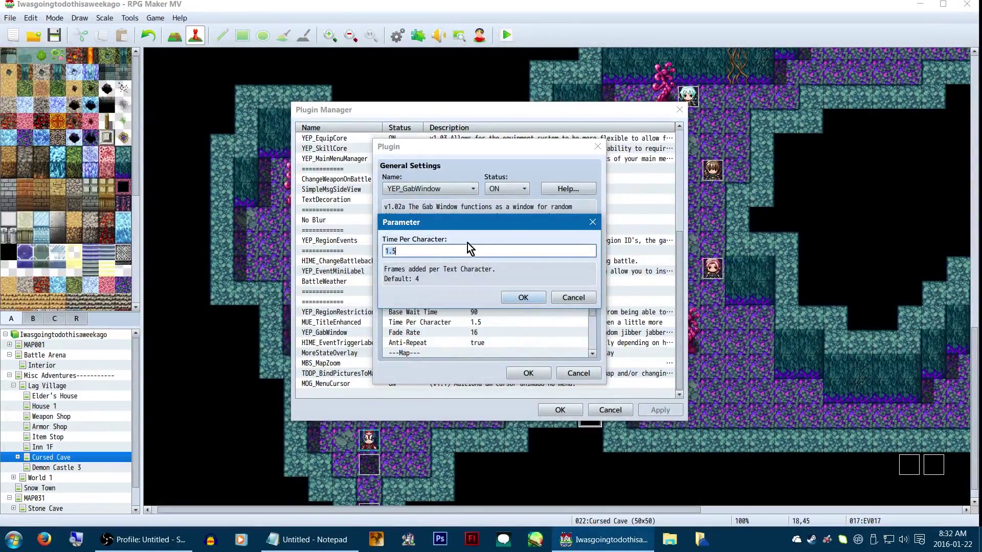
left_click(522, 301)
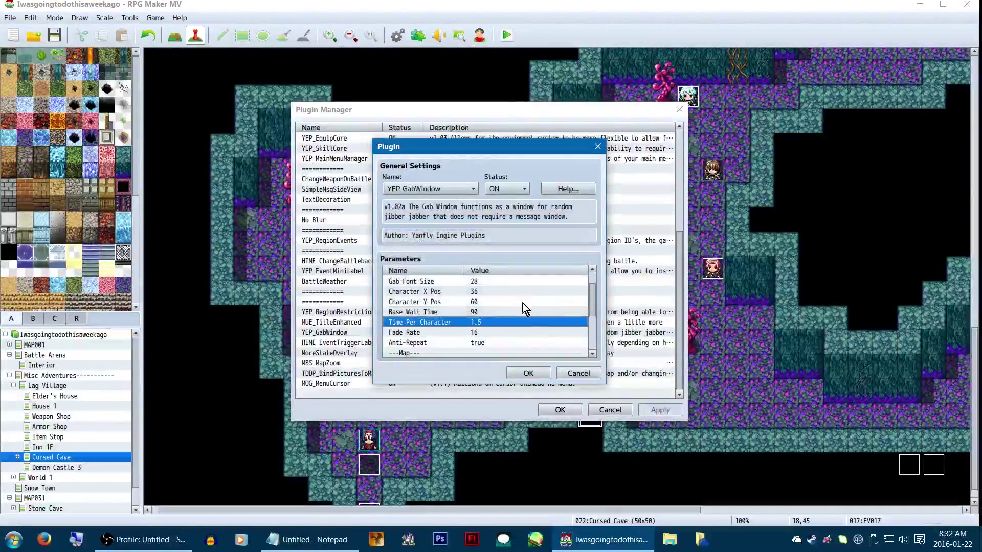
- Examine the Fade Rate and Anti-Repeat parameters of the gab window plugin
scroll(543, 332, "down", 2)
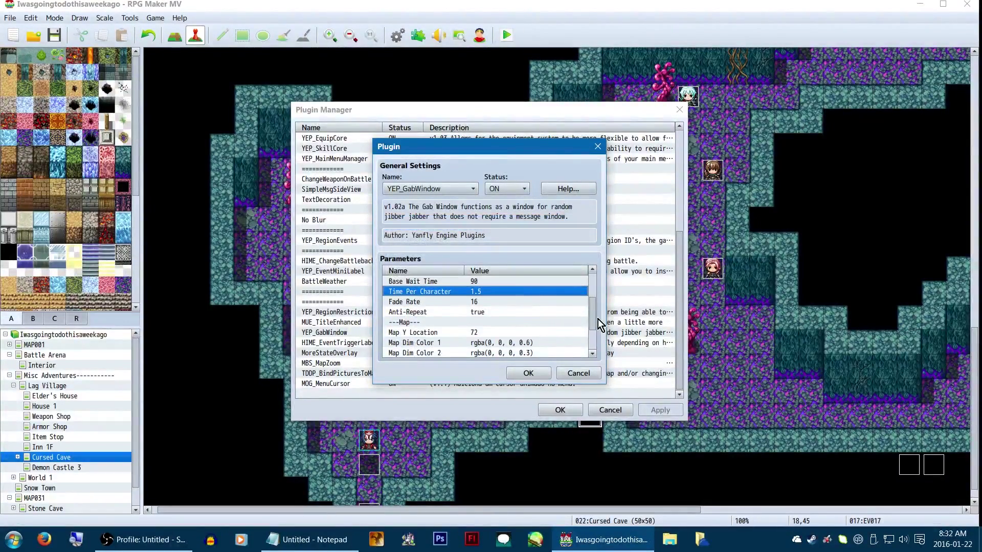
left_click(512, 304)
double_click(512, 304)
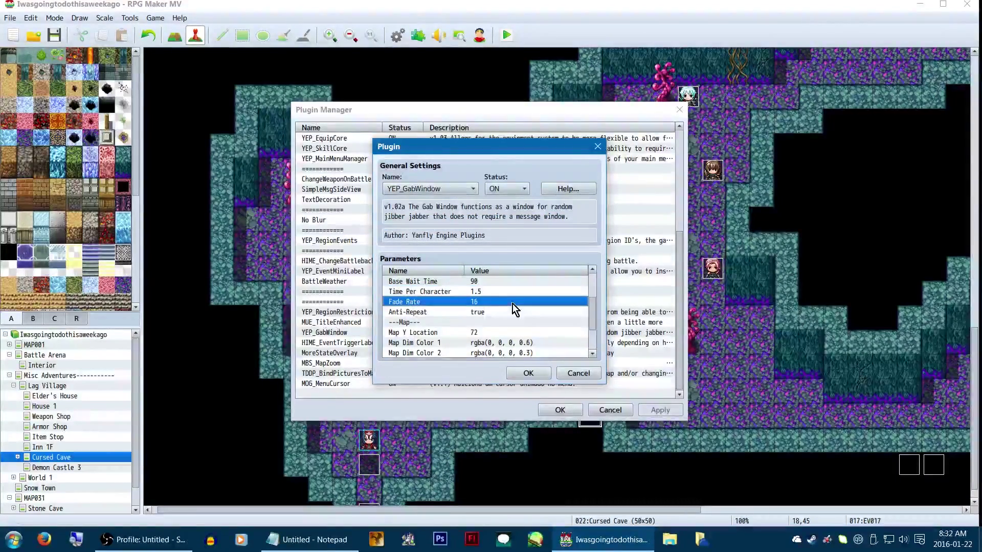
left_click(522, 300)
double_click(505, 316)
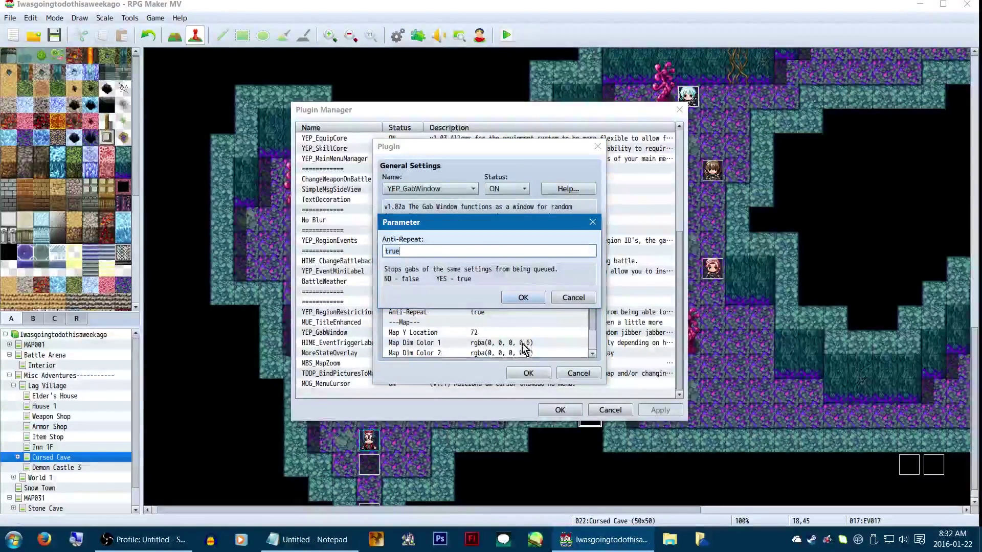
key("End")
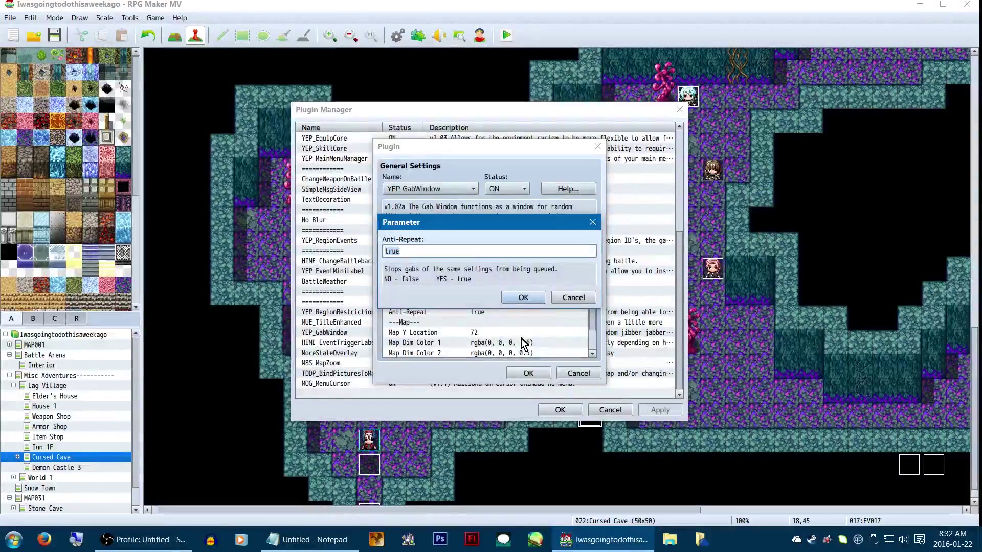
left_click(526, 296)
- Review the map and battle parameters for the gab window's Y location and dim colors
scroll(525, 290, "down", 1)
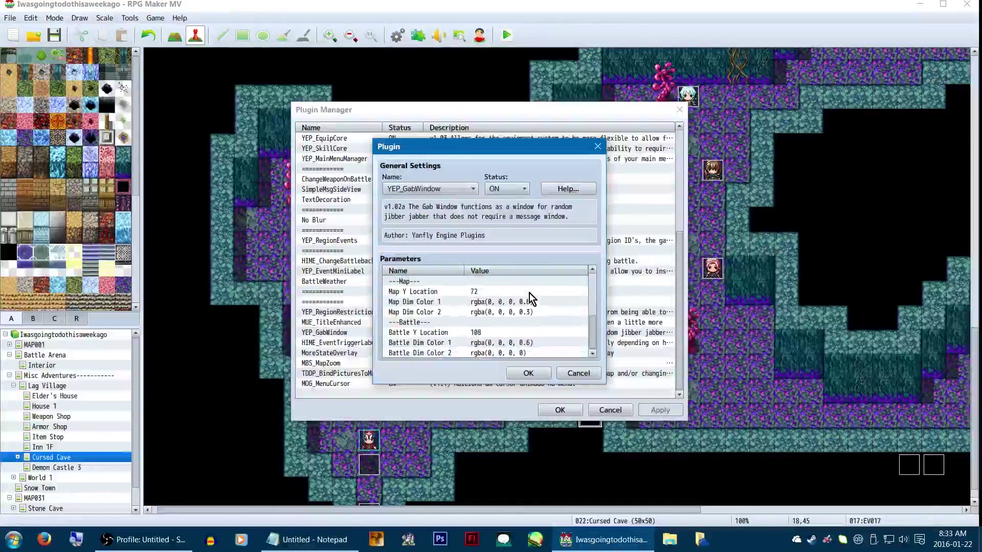
double_click(542, 288)
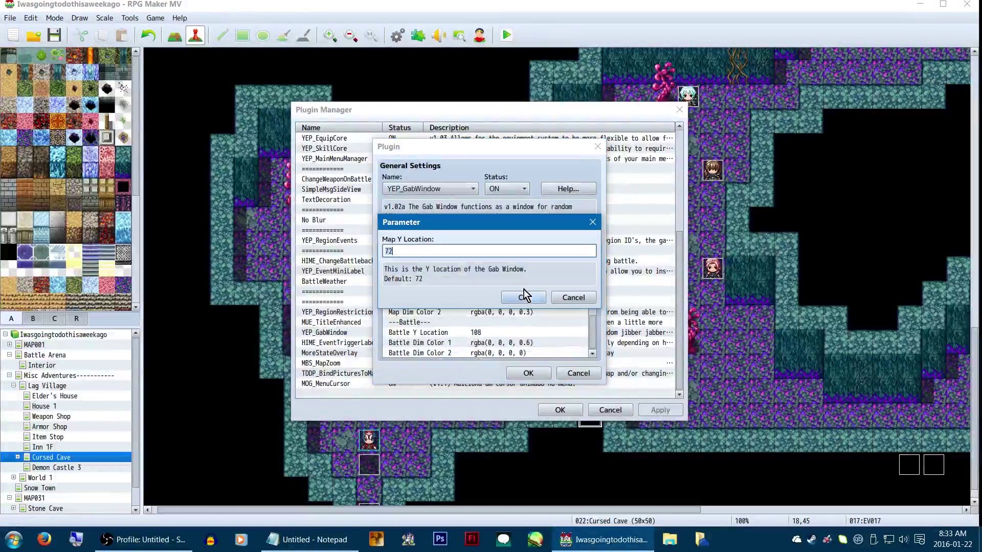
left_click(524, 294)
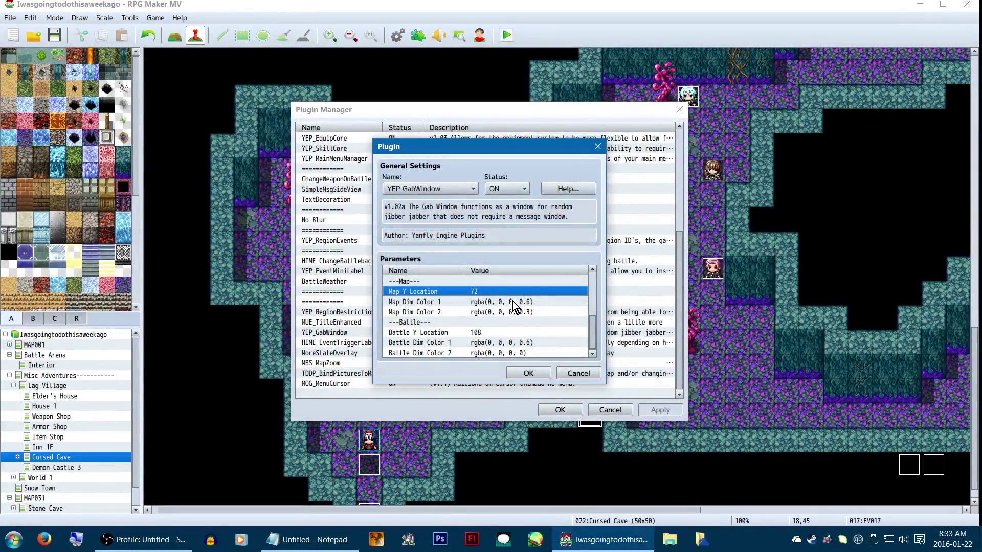
double_click(512, 301)
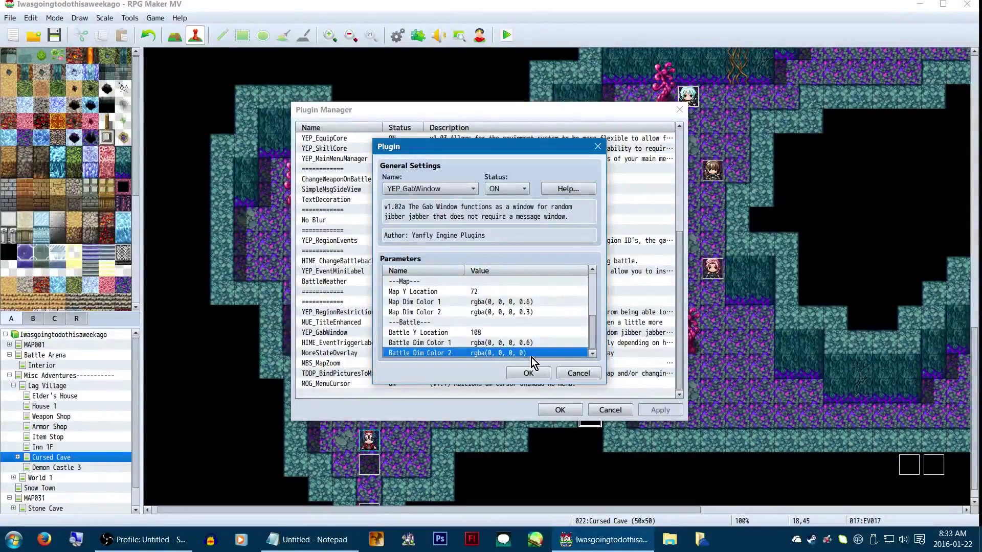
- Copy the YEP_GabWindow help text into the open Notepad document, and confirm the plugin settings
left_click(564, 189)
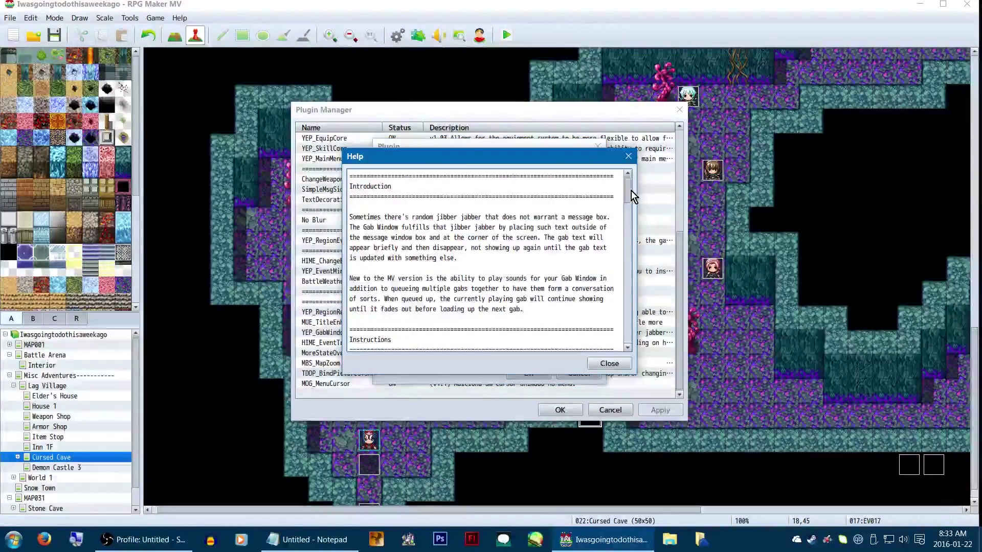
left_click_drag(630, 191, 631, 215)
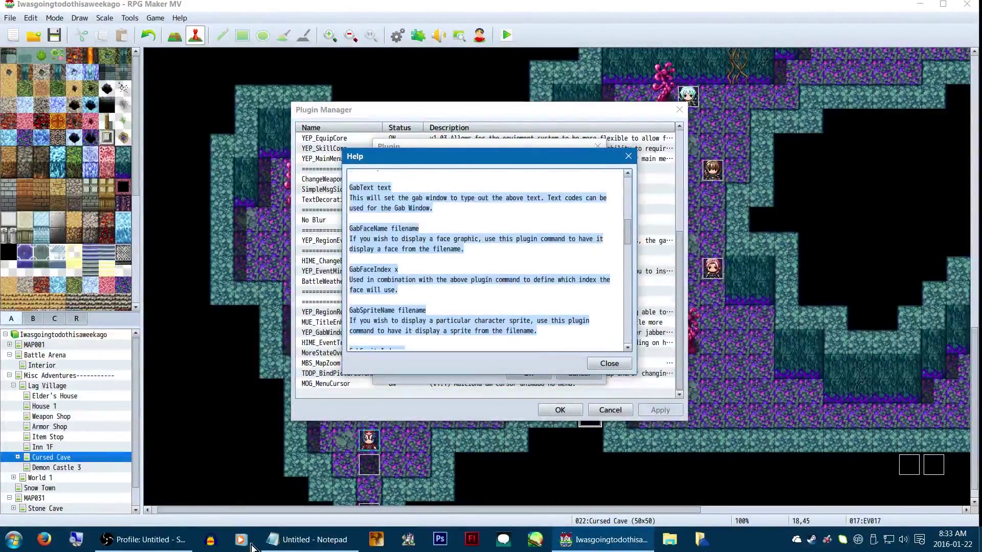
left_click(296, 539)
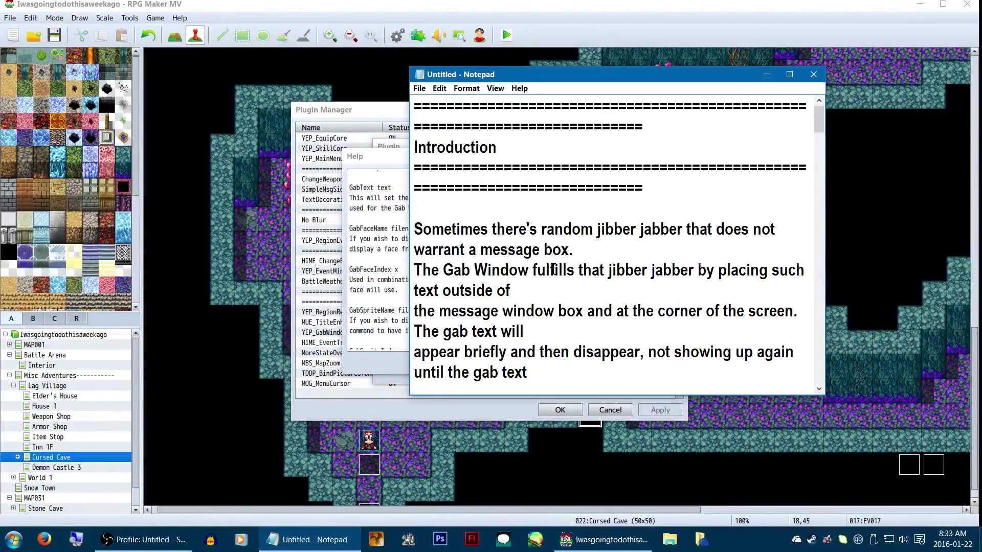
scroll(552, 269, "down", 15)
scroll(552, 270, "up", 5)
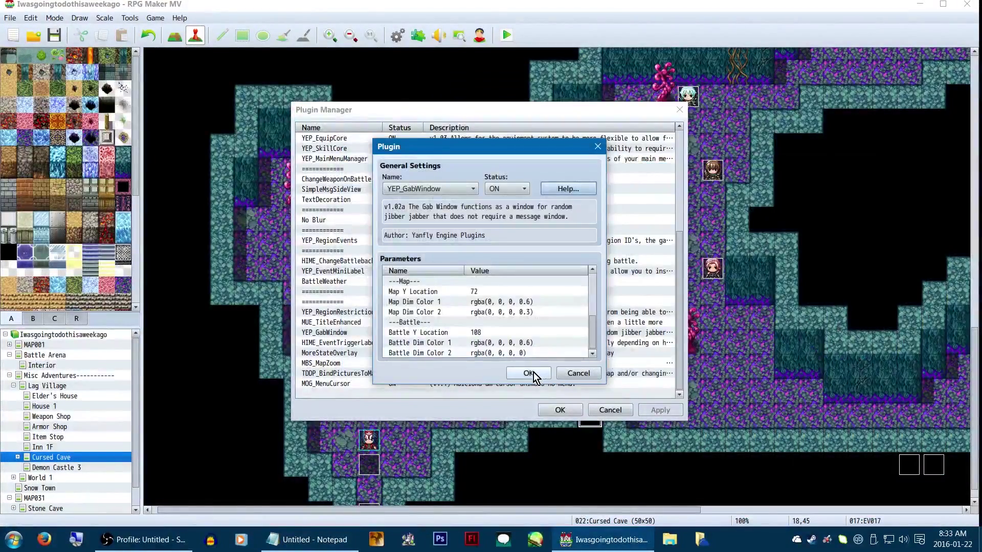
left_click(528, 372)
left_click(560, 410)
- Create a new event on the Cursed Cave map at cell 16,46 with its trigger set to Parallel
double_click(536, 422)
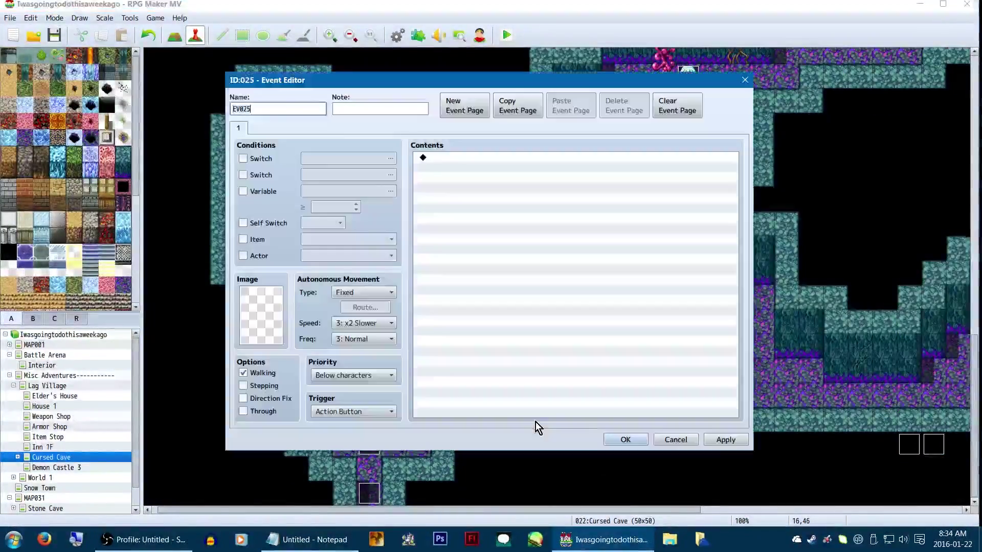
left_click(354, 412)
left_click(347, 476)
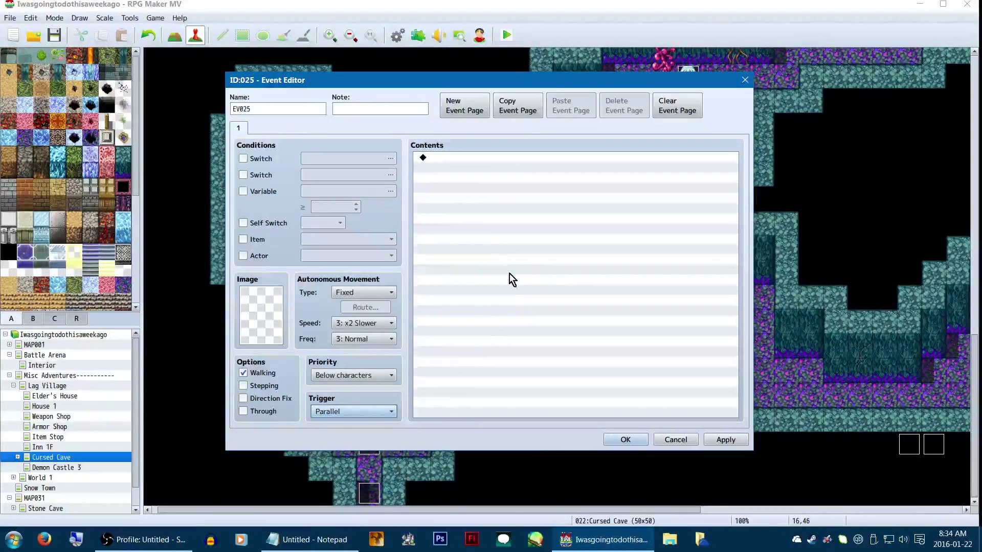
- Open a blank Plugin Command entry for the new event's contents
double_click(471, 225)
left_click(490, 131)
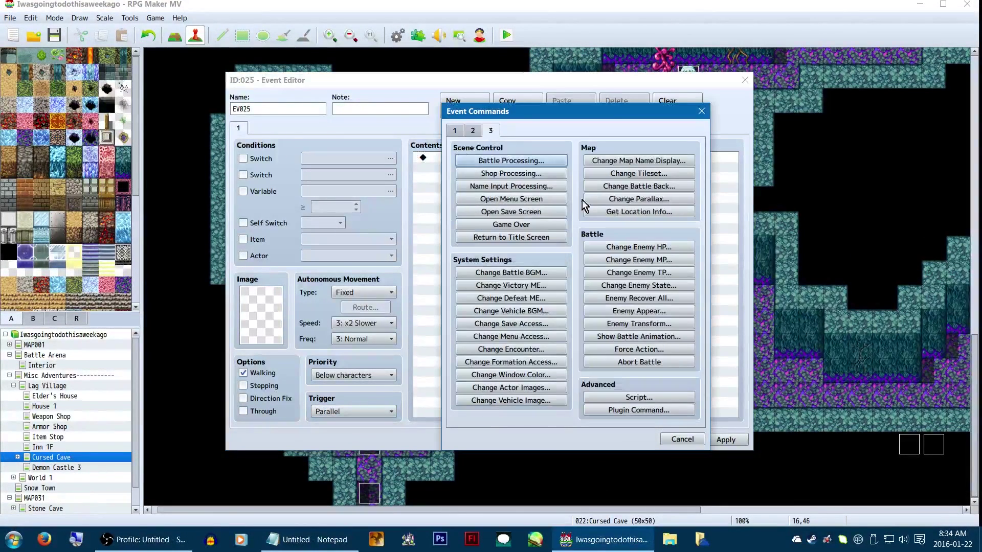
left_click(683, 410)
- Switch to Notepad and look up the GabText setup command and the ShowGab display command in the help text
left_click(312, 539)
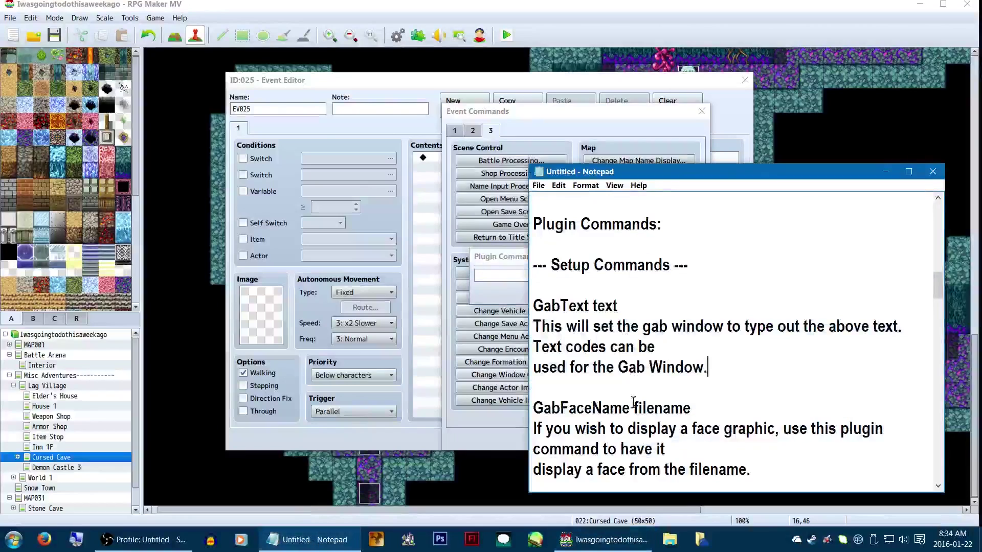
left_click_drag(702, 171, 530, 104)
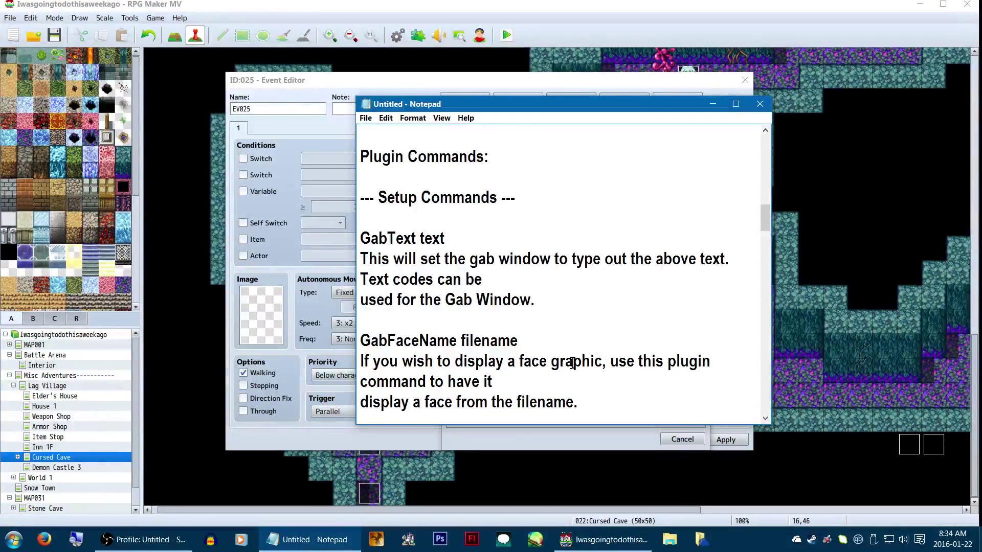
scroll(372, 319, "down", 7)
left_click_drag(363, 320, 642, 401)
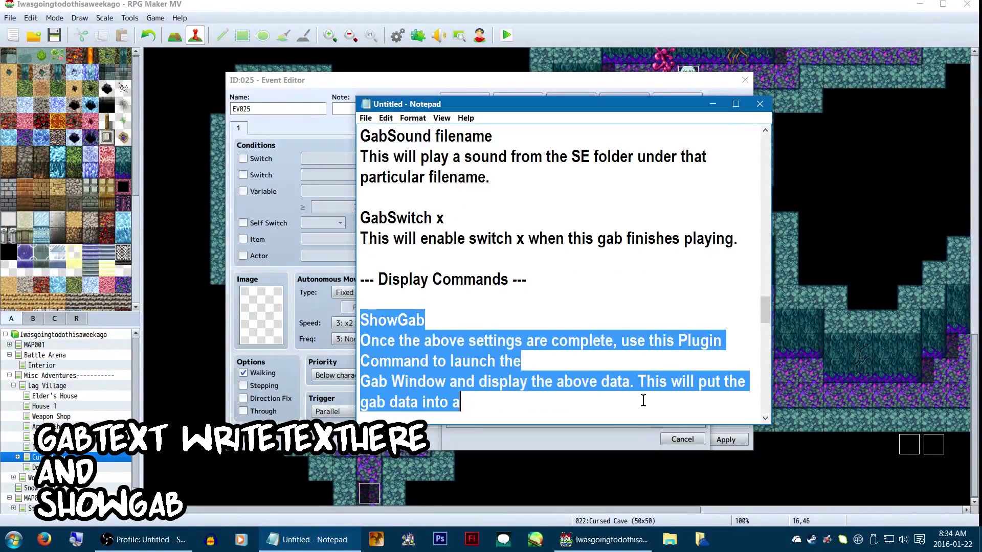
- Enter GabText Hello I'm a gab window yay! as the plugin command and confirm it in the event's contents
scroll(631, 379, "down", 3)
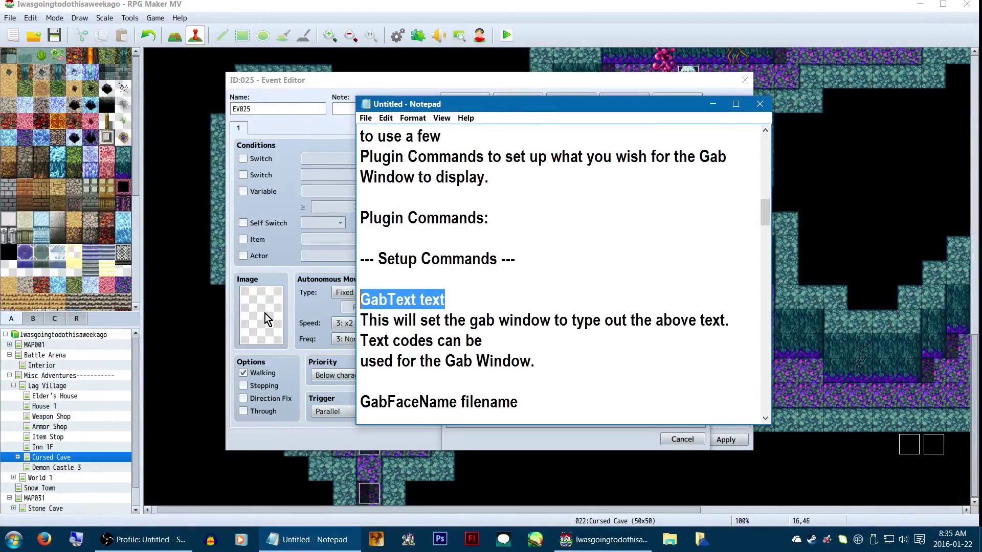
left_click(821, 264)
type("GabText text")
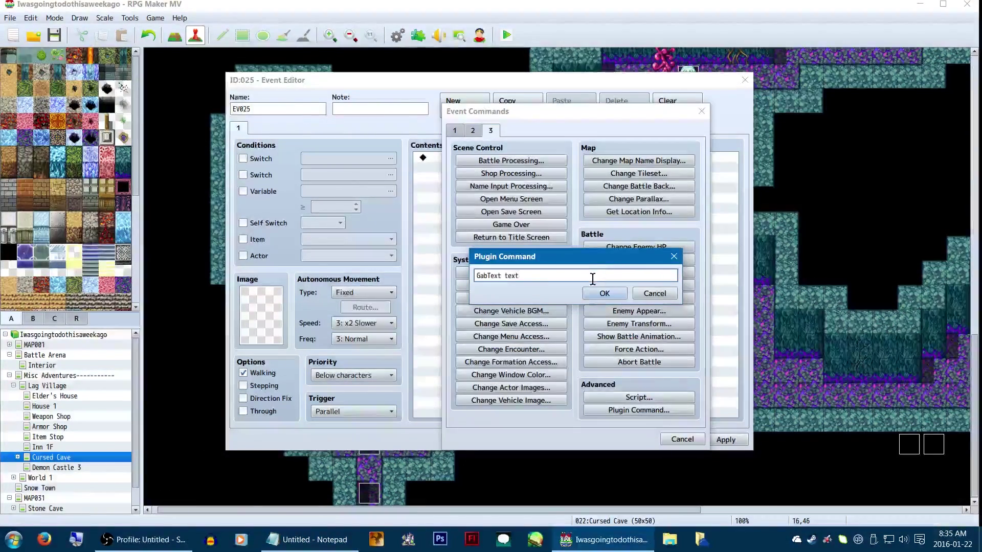
key("BackSpace")
key("BackSpace")
key("BackSpace")
key("BackSpace")
type("Hello I'm a gab window yay!")
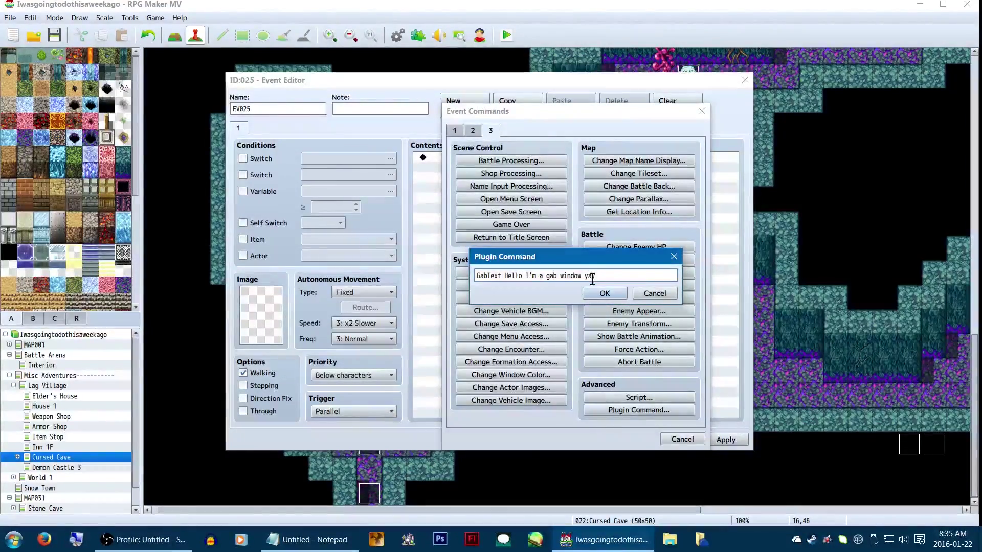
key("Return")
- Copy the ShowGab command from the help text and add it as a plugin command below the GabText line
key("alt+Tab")
scroll(513, 291, "down", 12)
left_click_drag(425, 259, 308, 247)
key("ctrl+c")
key("alt+Tab")
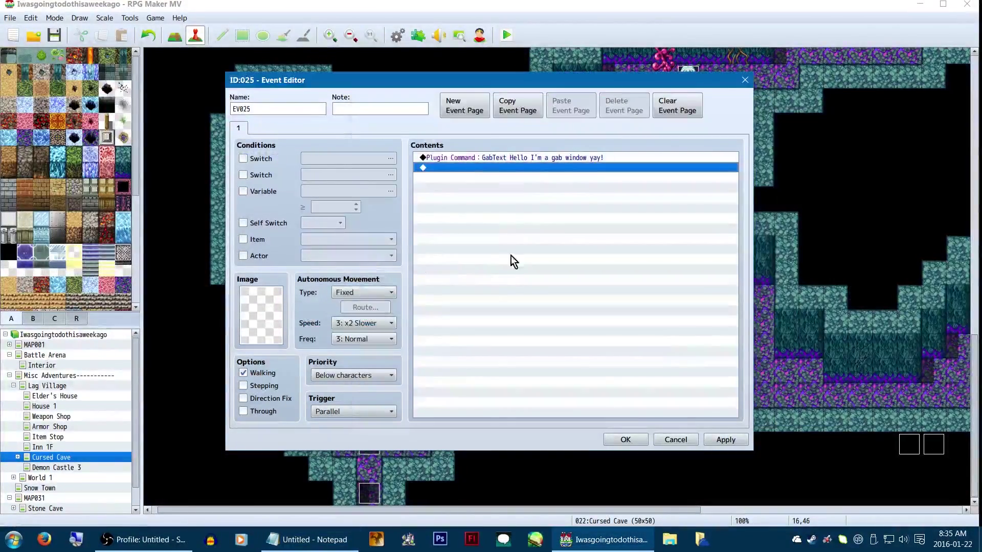
double_click(502, 228)
key("Return")
key("ctrl+v")
left_click(602, 292)
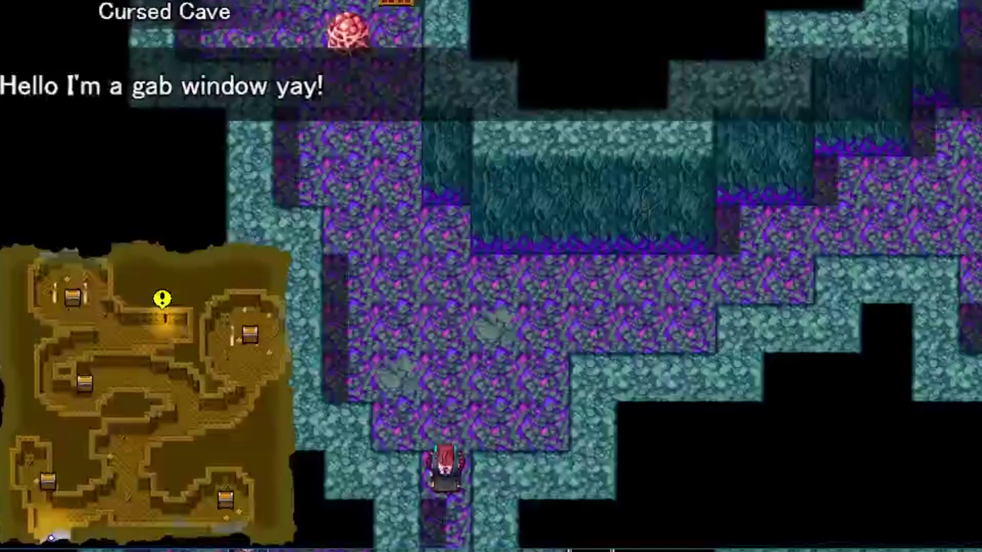
- Walk the party up and down near the cave entrance in the playtest to check the gab window
key("Up")
key("Up")
key("Up")
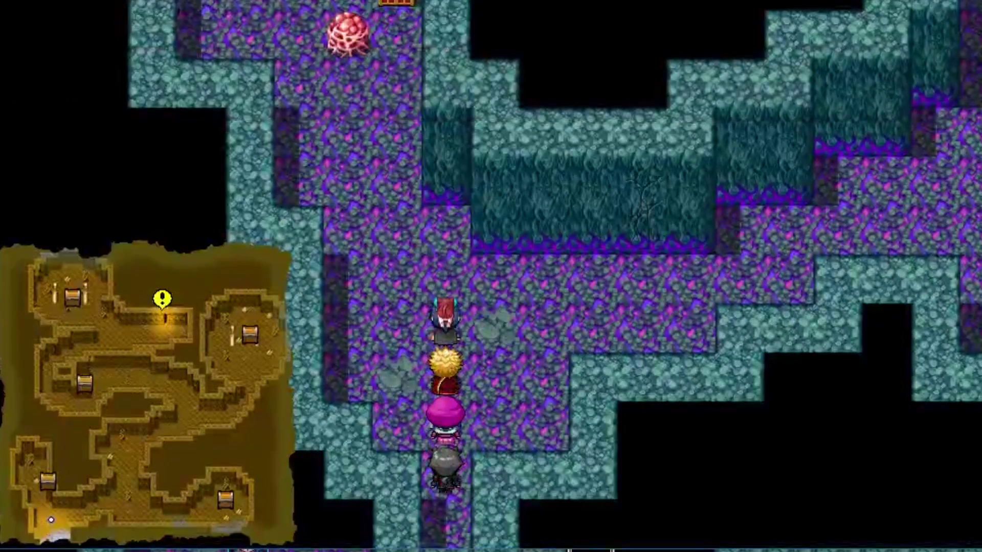
key("Down")
key("Down")
key("Down")
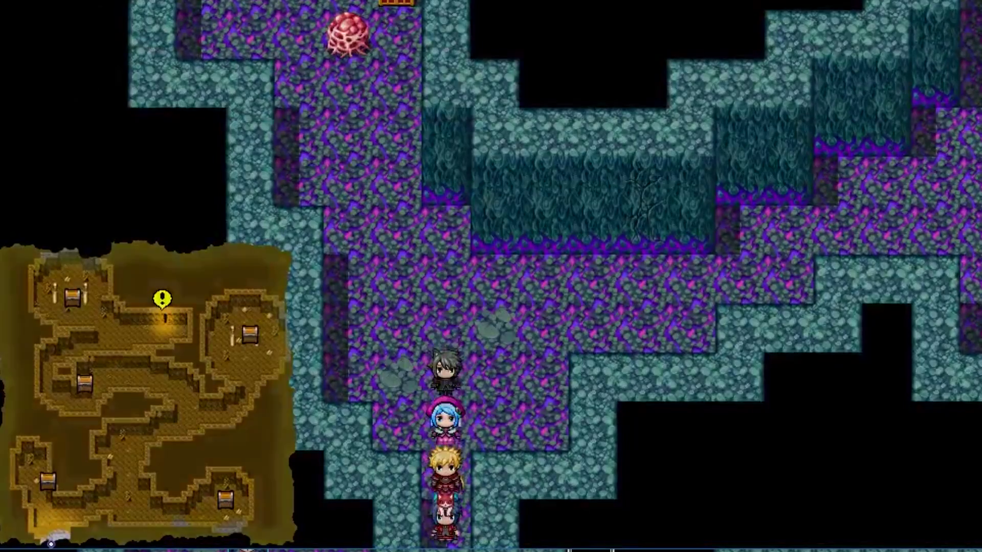
key("Up")
key("Up")
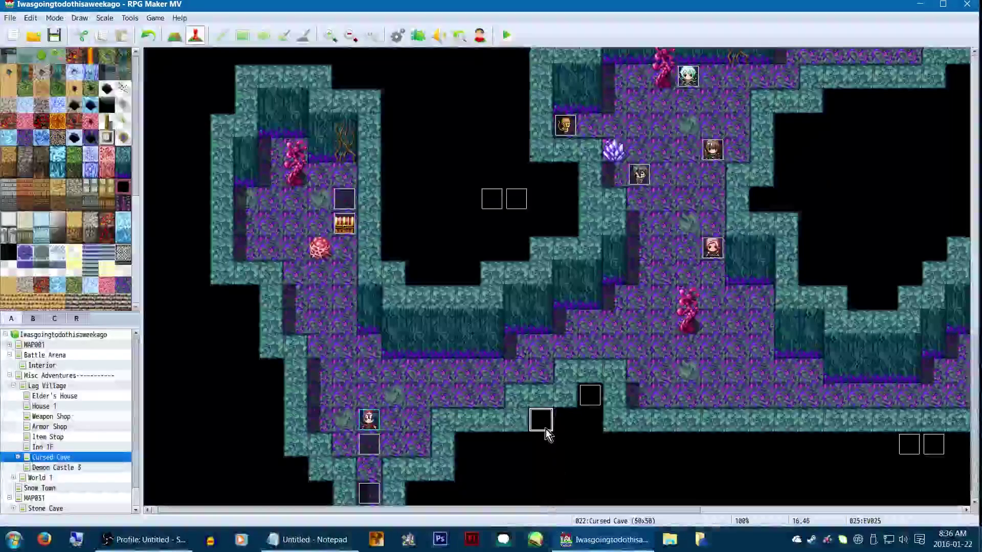
- Reopen the event at cell 16,46 and examine the GabActor and GabParty face and sprite commands in the Notepad help text
double_click(541, 422)
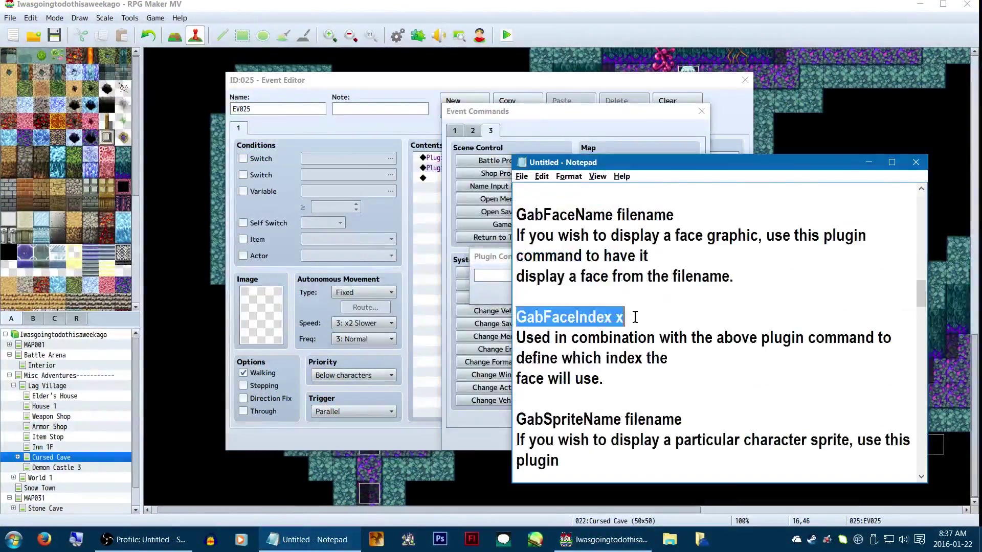
scroll(635, 317, "down", 4)
left_click_drag(612, 379, 515, 379)
scroll(639, 359, "down", 2)
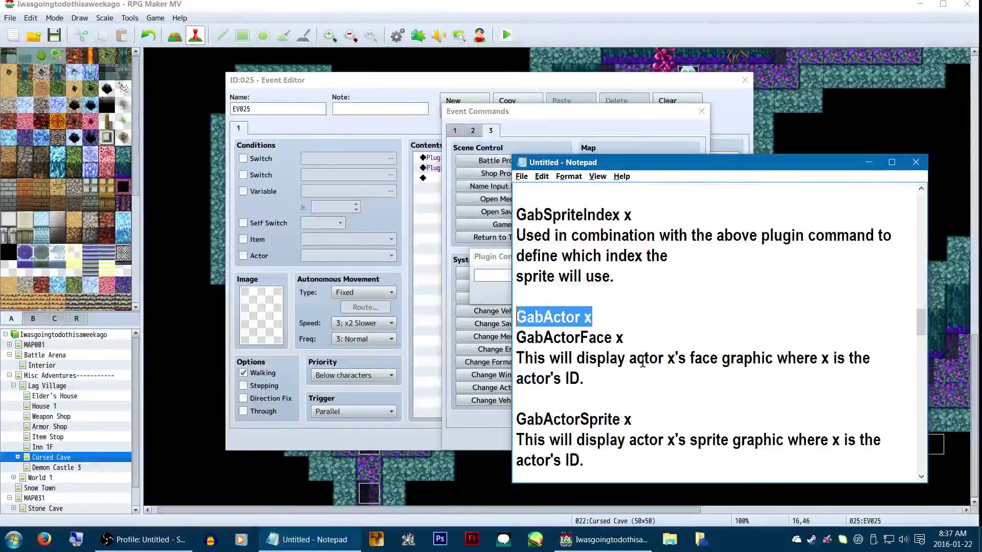
left_click_drag(635, 277, 506, 275)
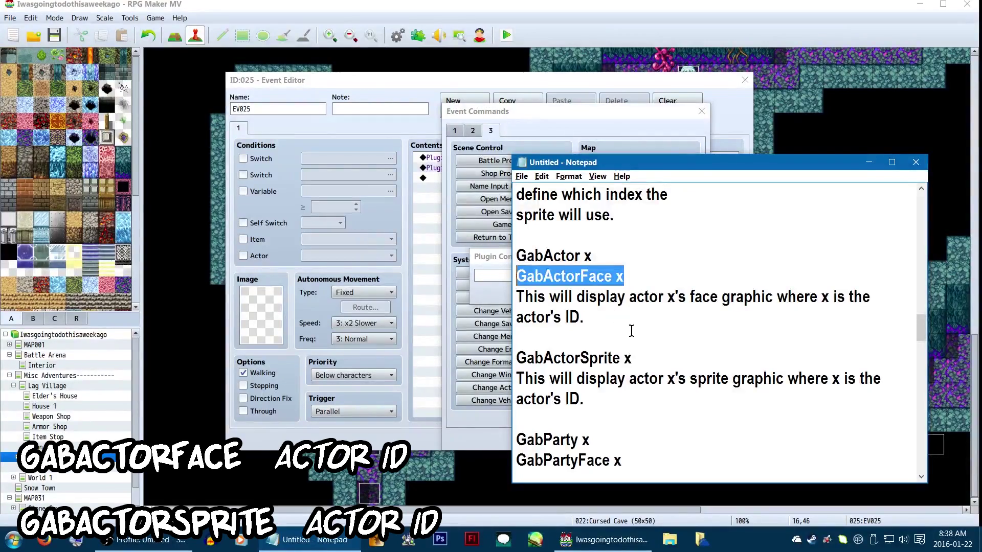
scroll(630, 329, "down", 1)
left_click_drag(634, 297, 507, 295)
scroll(658, 336, "down", 1)
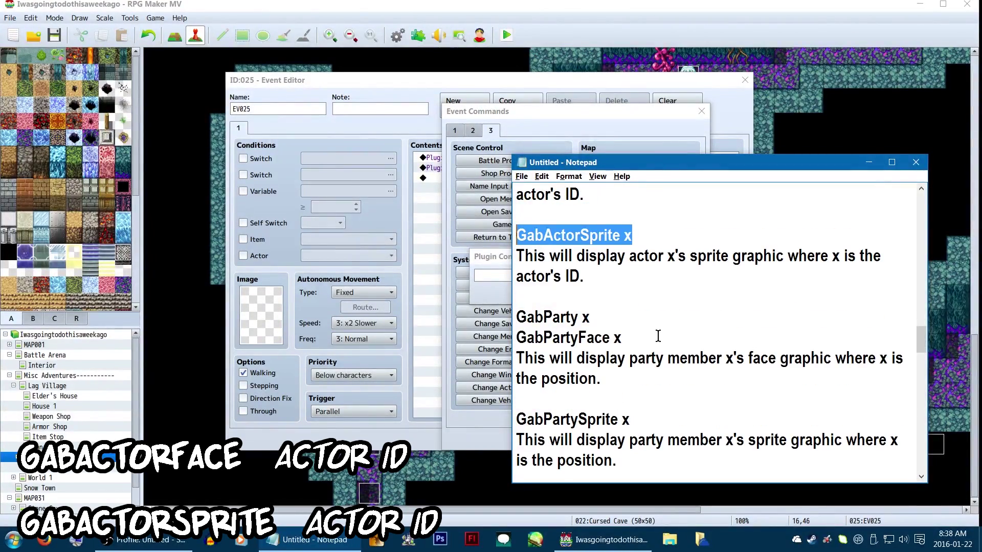
left_click_drag(658, 335, 512, 311)
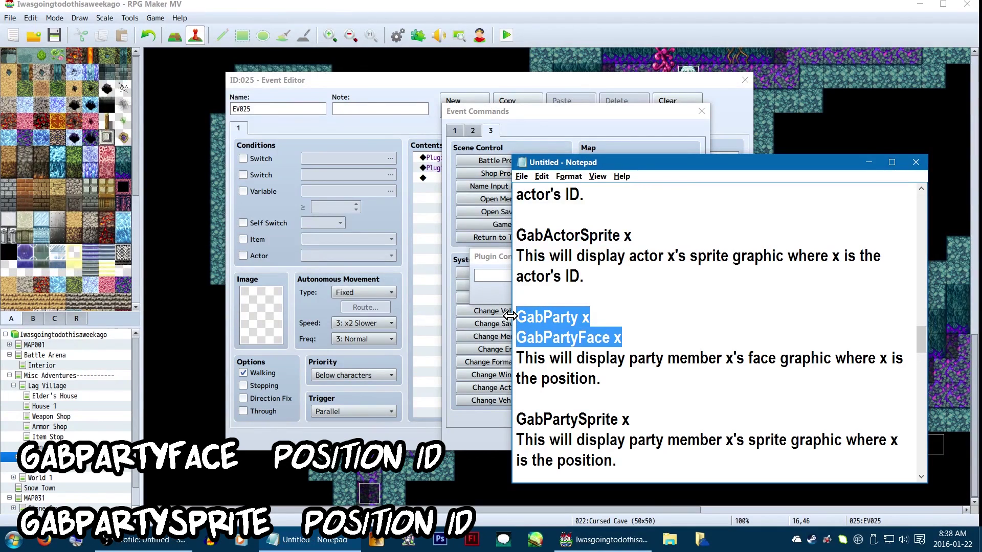
scroll(608, 316, "down", 2)
left_click_drag(640, 339, 515, 297)
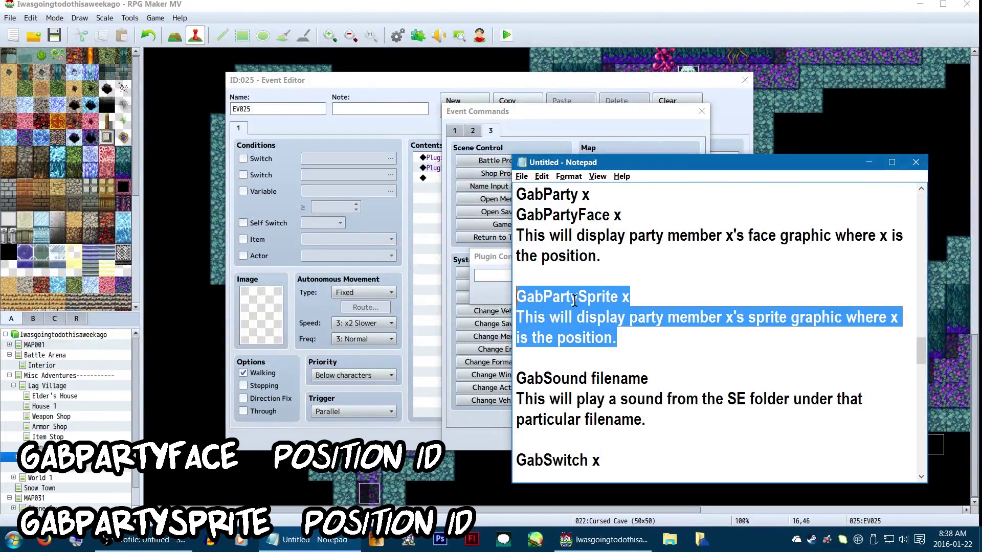
scroll(654, 298, "down", 1)
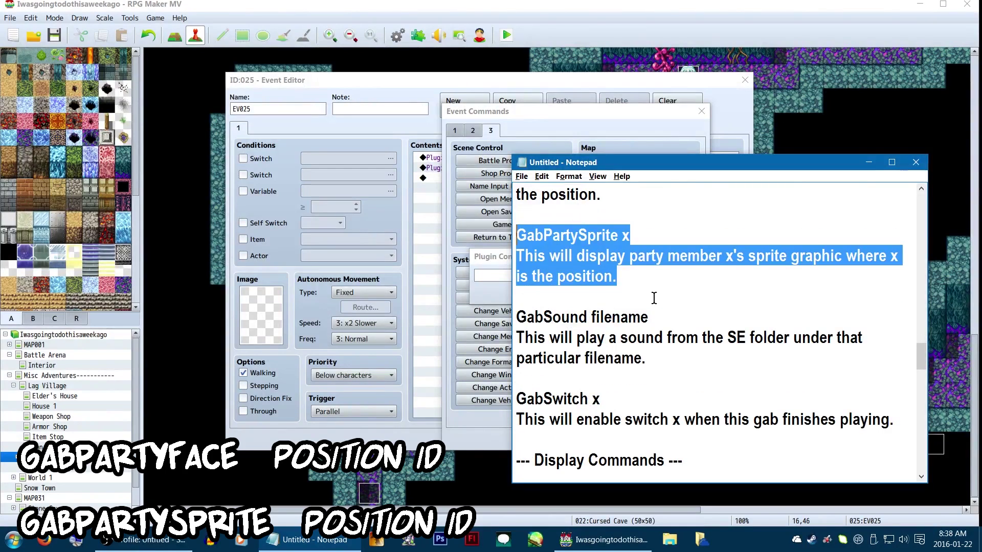
- Examine how GabFaceName, GabFaceIndex, GabSpriteName and GabSpriteIndex choose a graphic in the help text
scroll(654, 298, "up", 7)
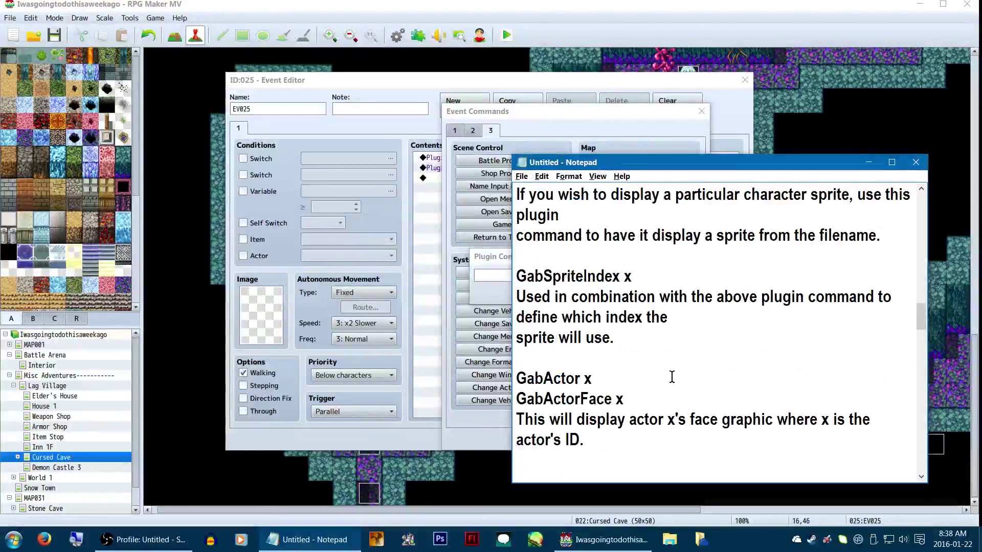
scroll(671, 377, "up", 3)
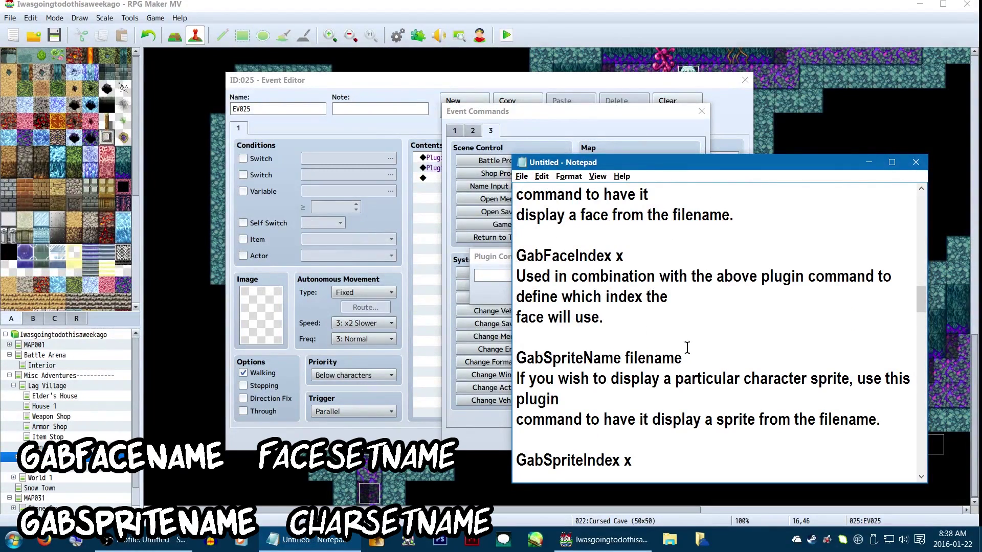
scroll(667, 329, "up", 2)
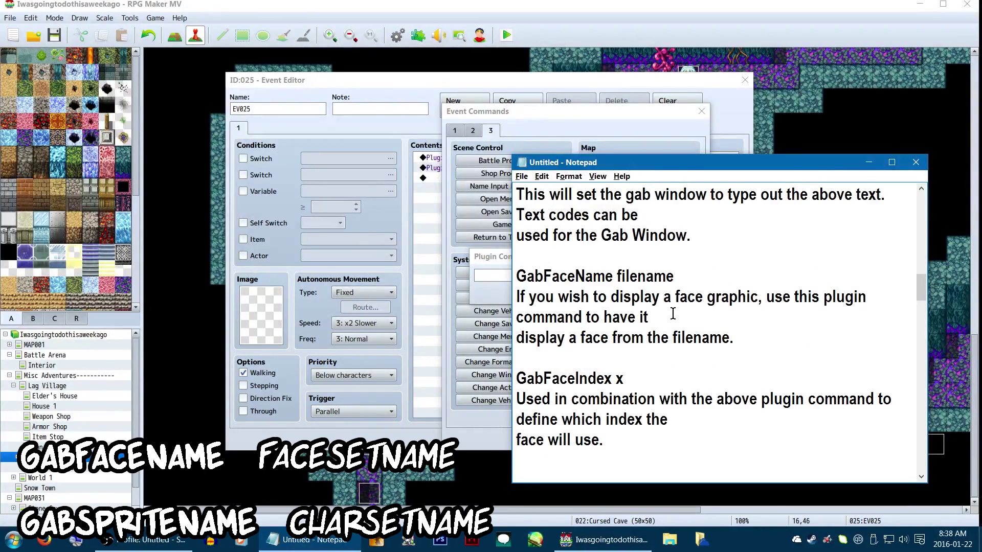
scroll(673, 313, "down", 2)
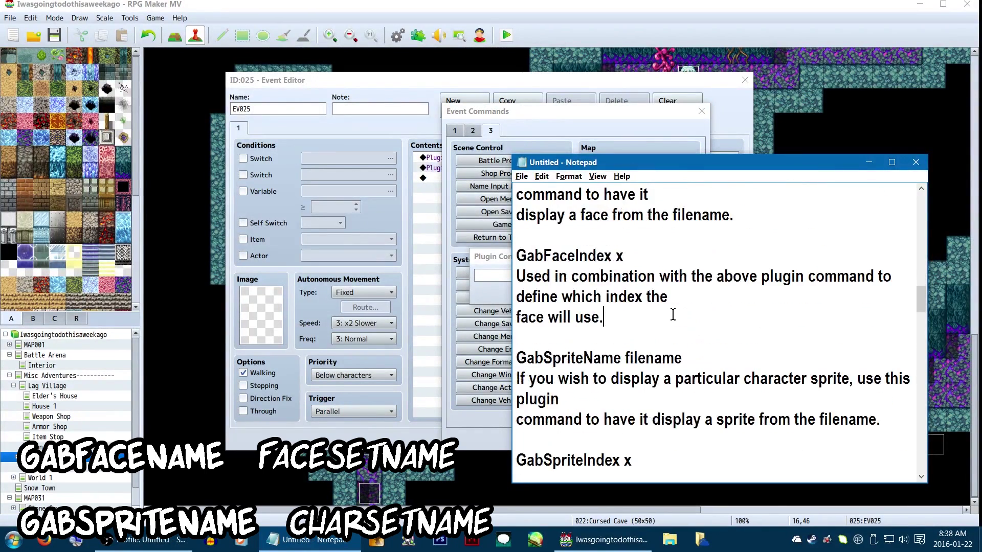
scroll(630, 331, "down", 2)
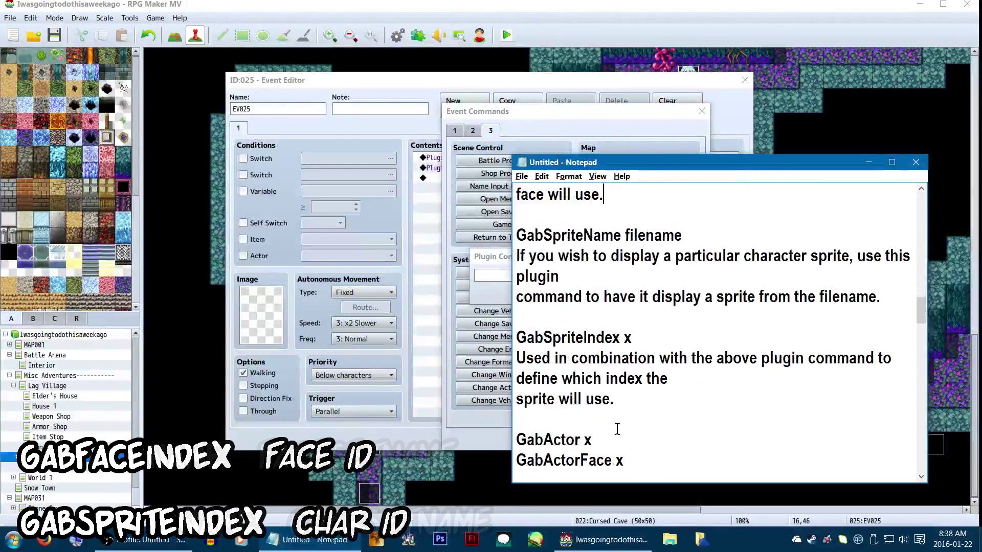
left_click_drag(650, 338, 527, 333)
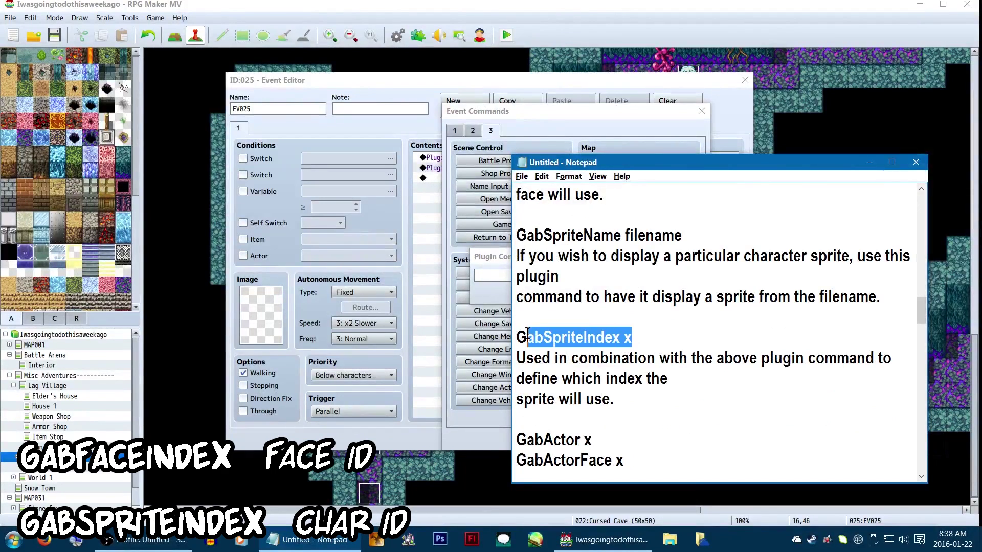
scroll(527, 332, "down", 1)
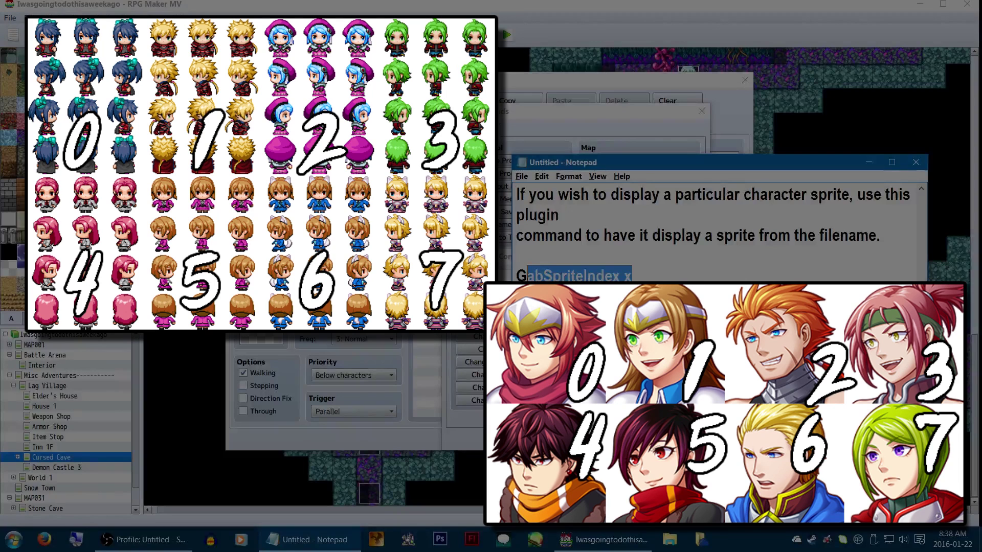
left_click(634, 289)
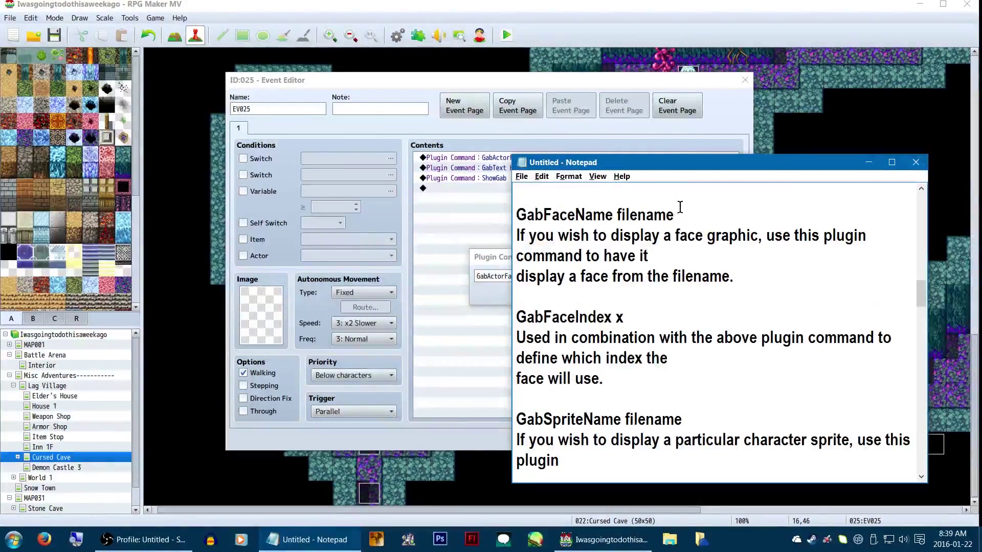
- Copy the GabFaceName filename command from the help text and close the open GabActorFace plugin command entry
left_click_drag(680, 207, 468, 210)
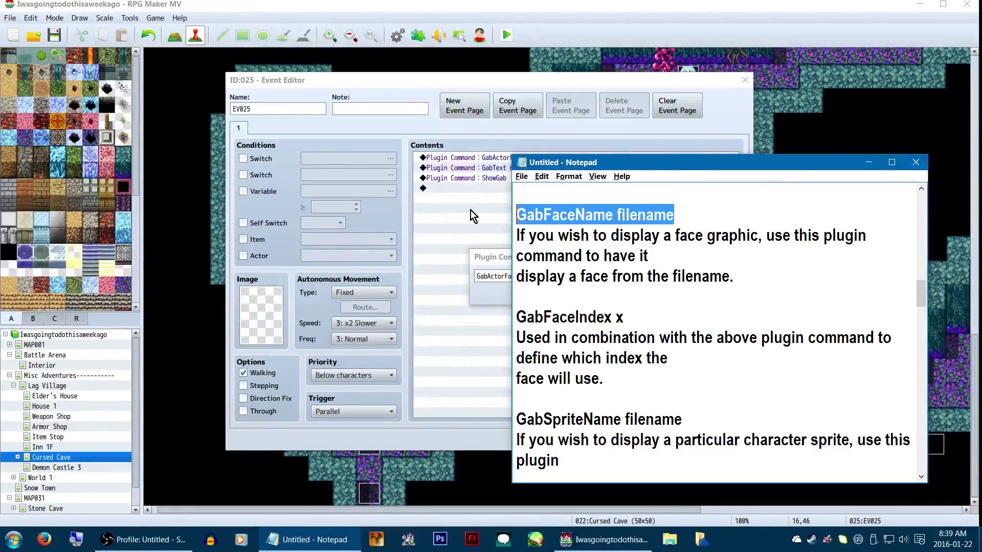
left_click(551, 257)
left_click(597, 297)
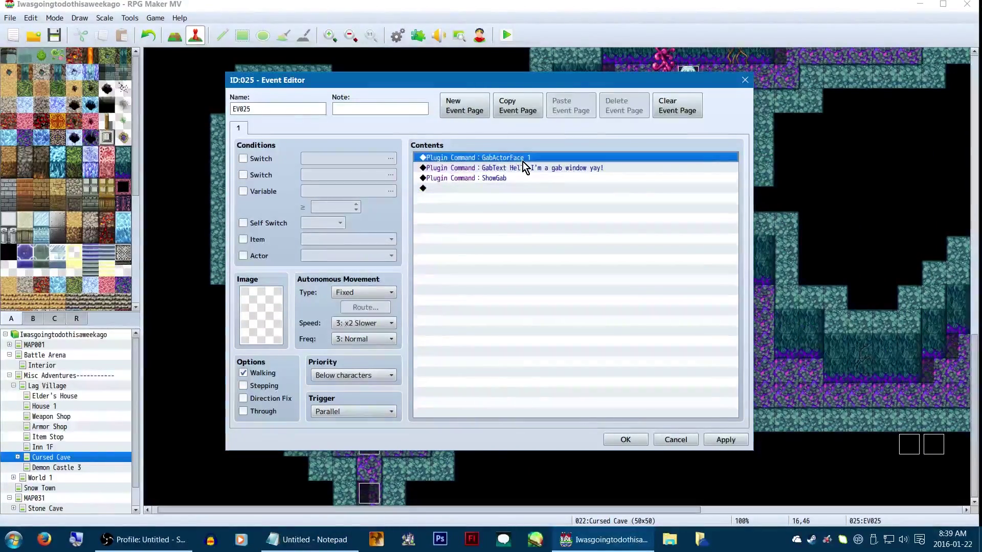
- Look up the face set's file name in the face picker of a temporary Show Text command, and cancel it
double_click(523, 161)
left_click(455, 131)
left_click(473, 159)
double_click(459, 304)
scroll(458, 310, "down", 2)
left_click(459, 309)
key("Escape")
key("Escape")
key("Escape")
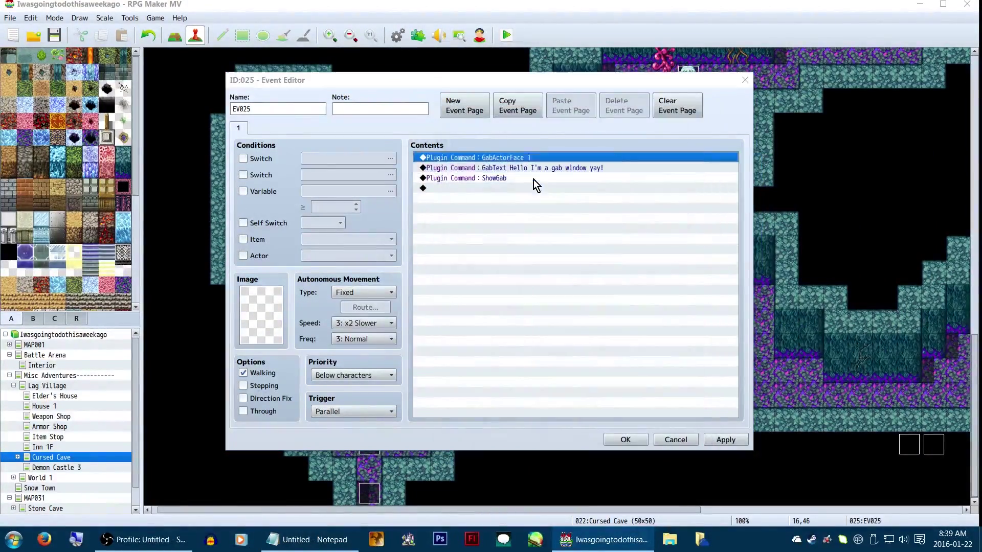
- Change the GabActorFace 1 plugin command to GabFaceName Adjusted
double_click(581, 277)
type("Adjusted")
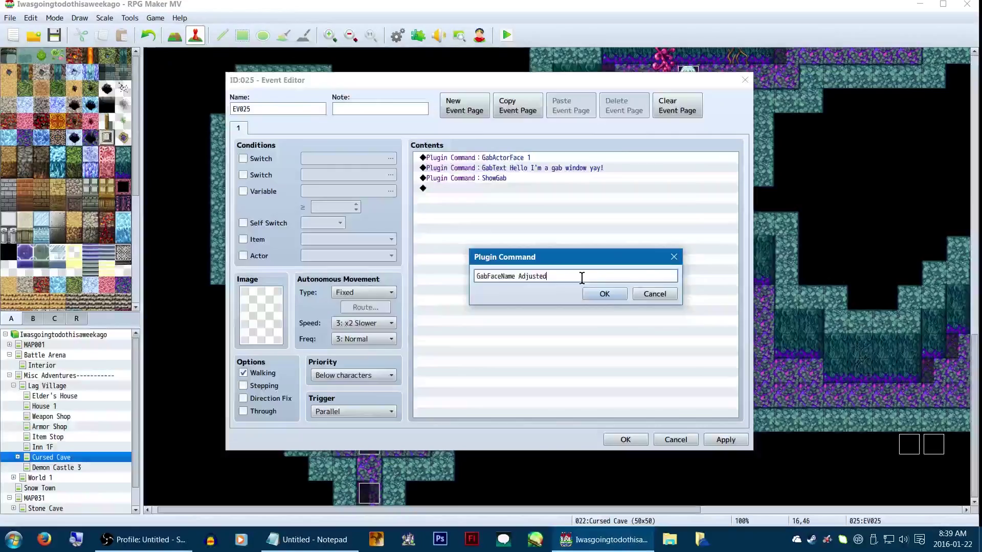
key("Return")
- Copy GabFaceIndex from the help text and insert it above the GabText line as the plugin command GabFaceIndex 0
double_click(517, 168)
left_click(493, 130)
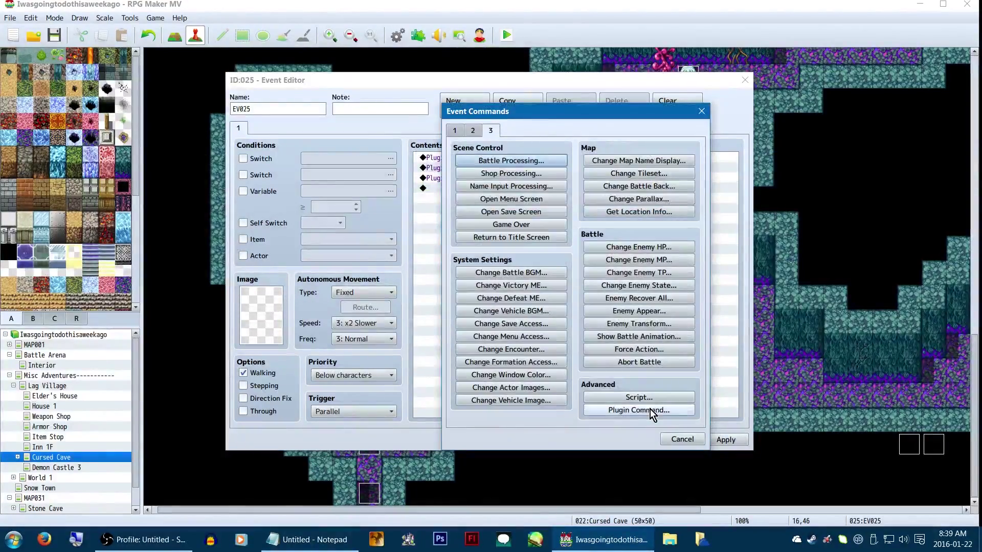
left_click(649, 409)
key("alt+Tab")
left_click_drag(629, 316, 495, 316)
key("ctrl+c")
left_click(495, 317)
key("ctrl+v")
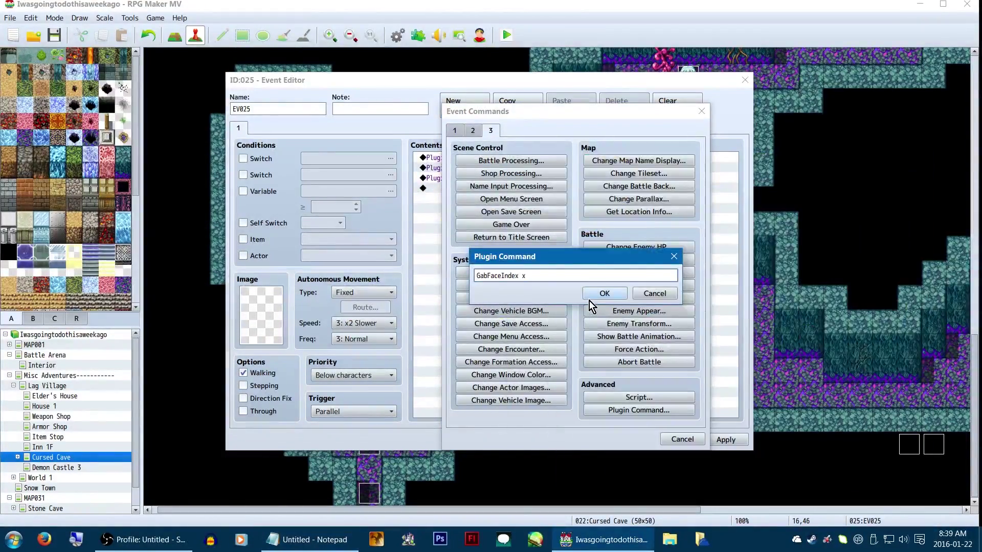
key("BackSpace")
type("0")
left_click(593, 298)
- Change the GabText message to I'm not a gab window! I'm Akira!
double_click(563, 179)
left_click_drag(635, 280, 505, 279)
type("I'm not a gab window! I'm Akira!")
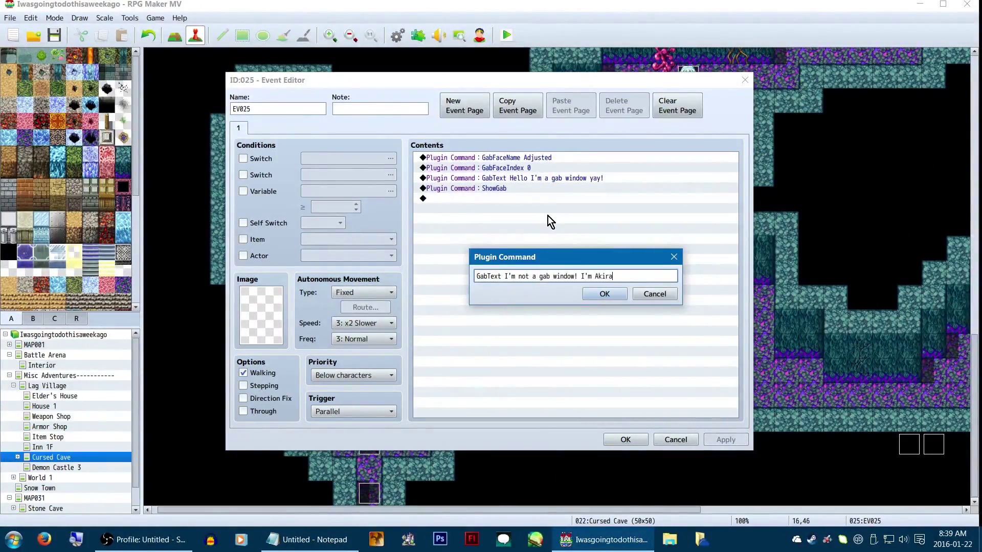
key("Return")
- Duplicate the GabFaceName, GabFaceIndex, GabText and ShowGab commands below the existing set in the event's contents
left_click(537, 250)
left_click_drag(554, 159, 551, 190)
key("ctrl+c")
left_click(549, 213)
key("ctrl+v")
- Check the face choices through a temporary Show Text command, cancel it, and open the copied GabFaceIndex command for editing
double_click(540, 200)
left_click(480, 172)
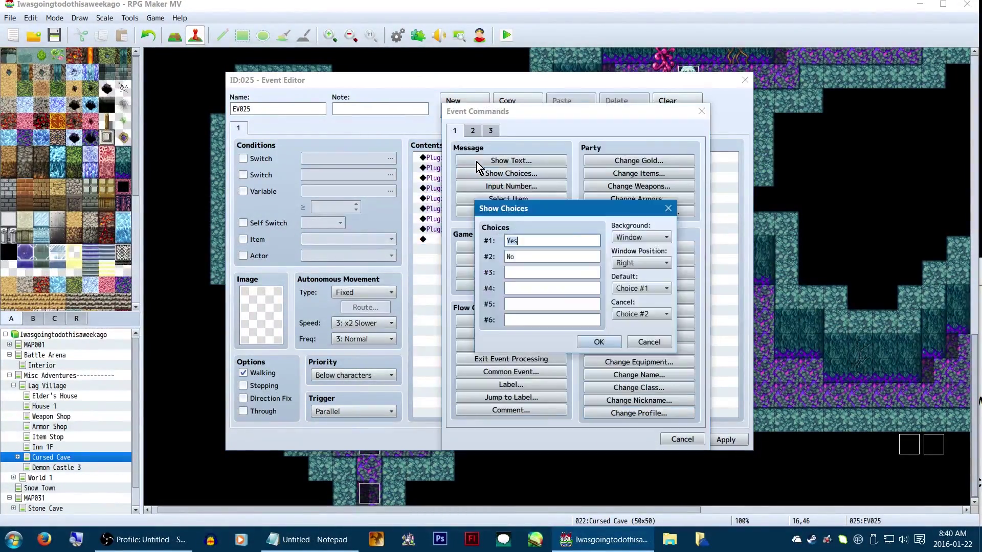
key("Escape")
left_click(476, 162)
double_click(486, 272)
left_click(450, 352)
key("Escape")
key("Escape")
key("Escape")
double_click(516, 210)
key("End")
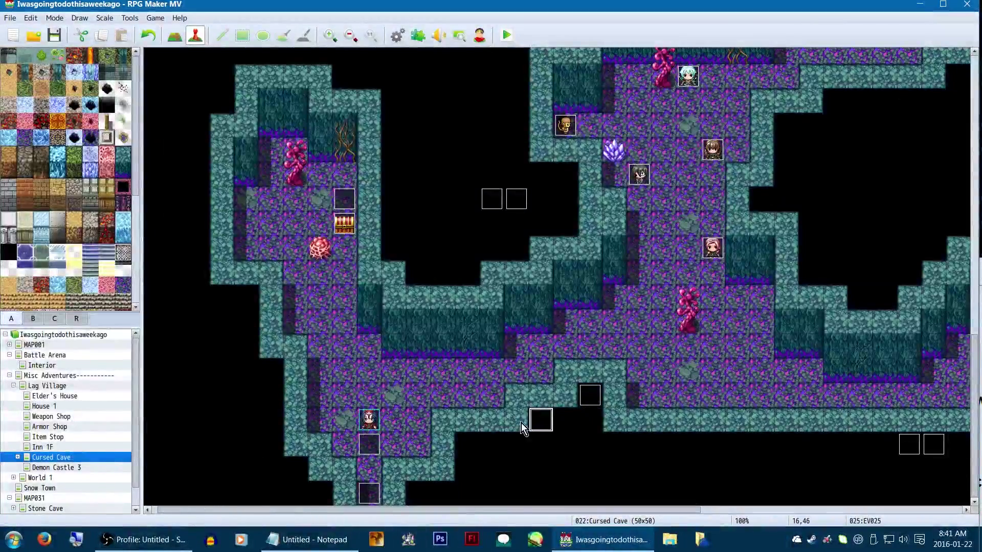
- Reopen the event at cell 16,46 and add a Control Self Switch command at the end of its contents
double_click(541, 421)
double_click(547, 296)
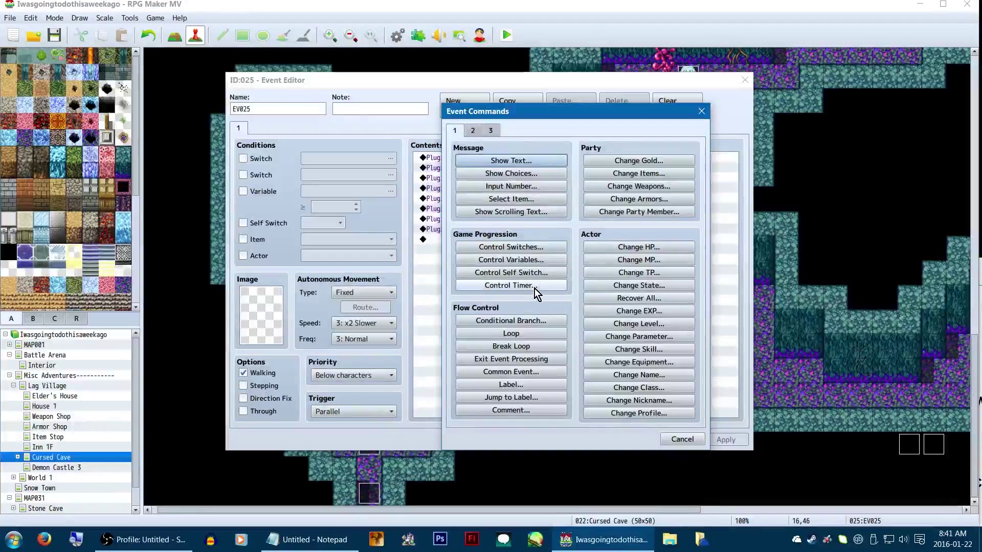
left_click(537, 273)
key("Return")
- Add a second event page with a Self Switch condition, confirm the event, and start a playtest
left_click(460, 107)
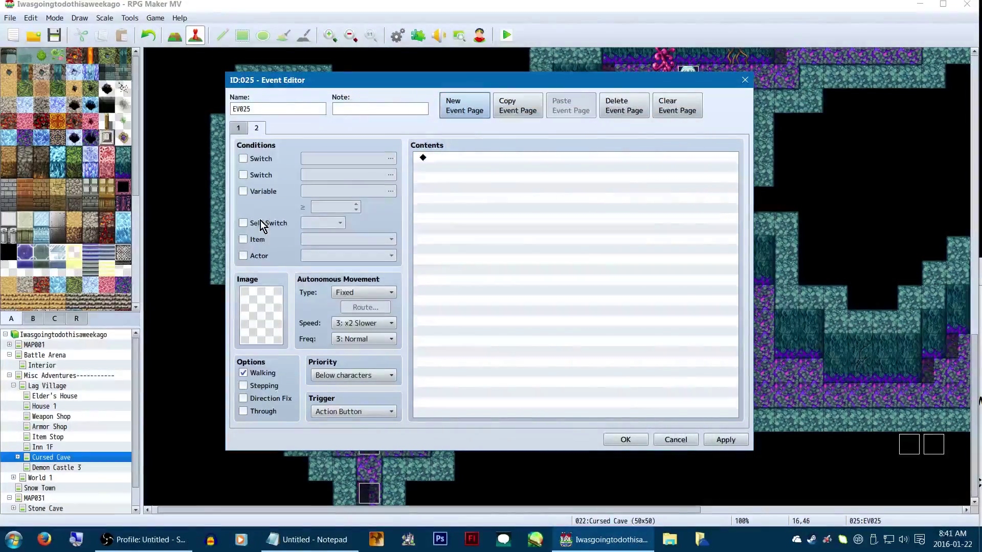
left_click(260, 221)
key("Return")
left_click(500, 38)
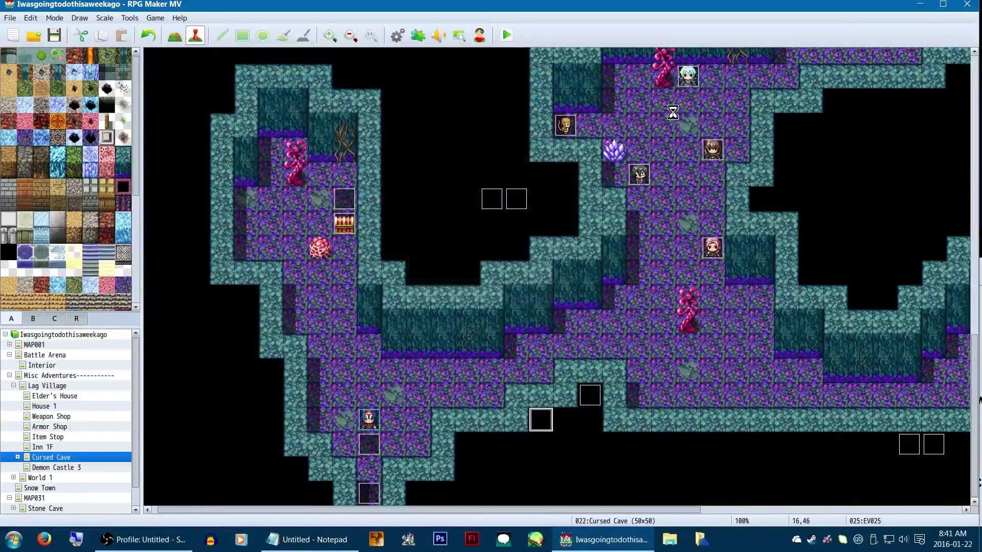
- Close the playtest and reopen the event at cell 16,46, selecting its Control Self Switch command
key("Down")
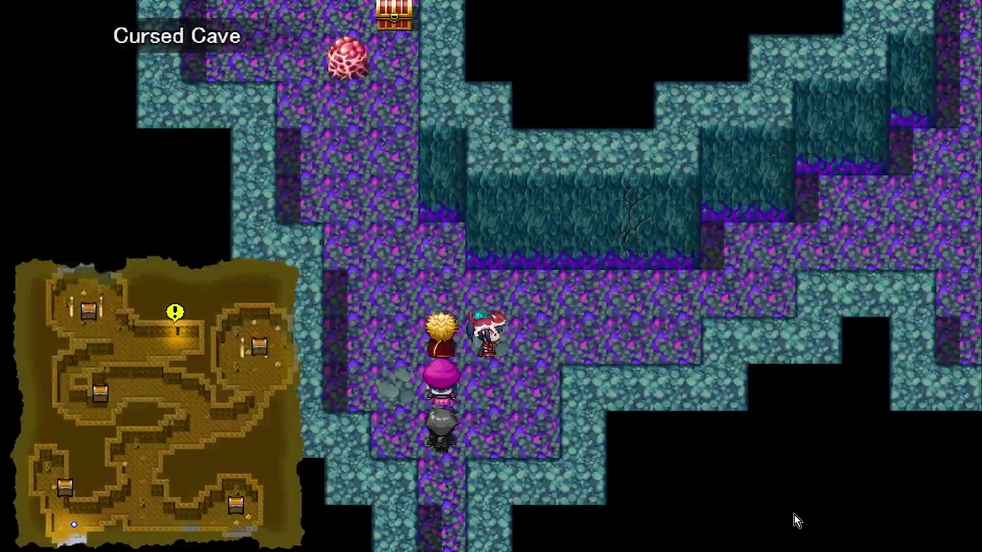
key("alt+F4")
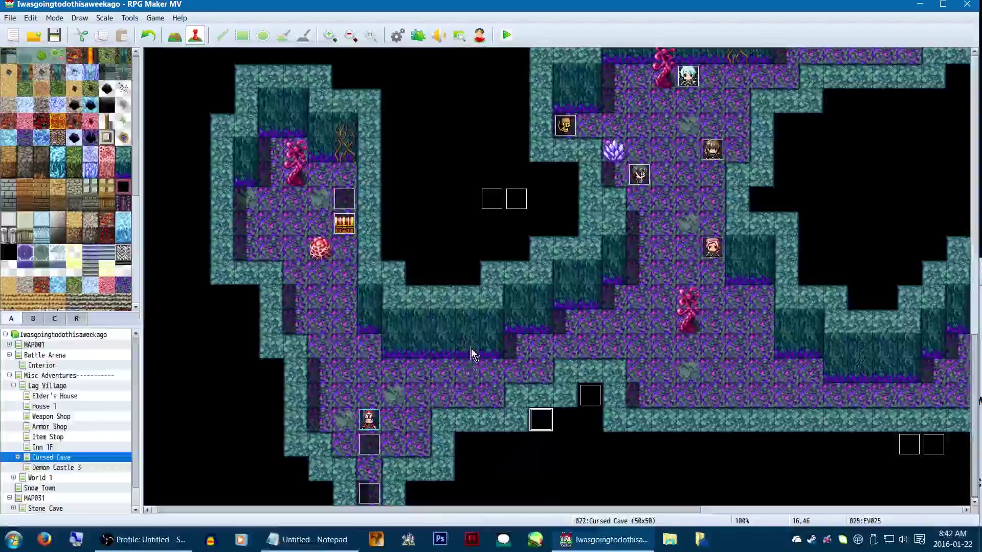
double_click(370, 451)
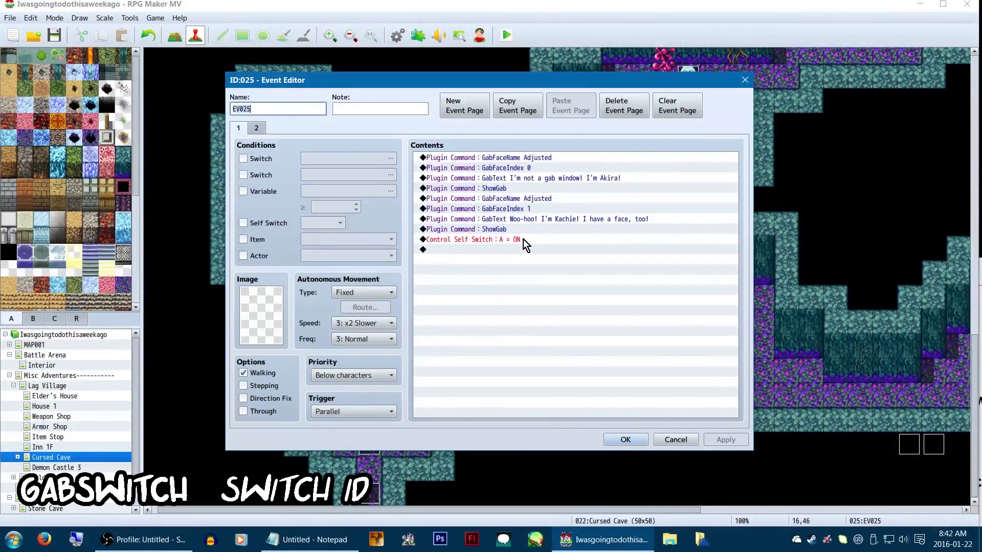
left_click(523, 239)
- Switch to the plugin notes in Notepad and review the GabSwitch and ShowGab instructions
left_click(313, 540)
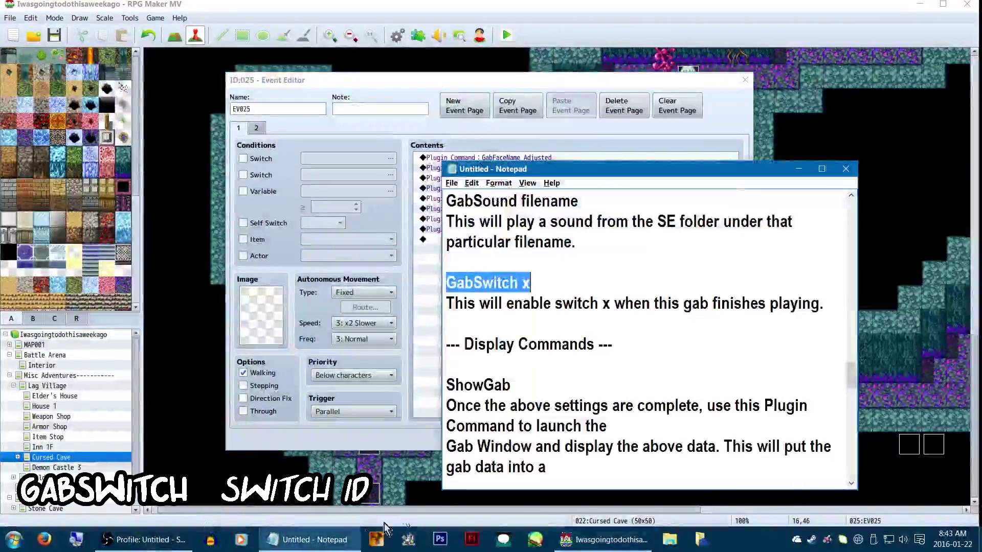
left_click(499, 283)
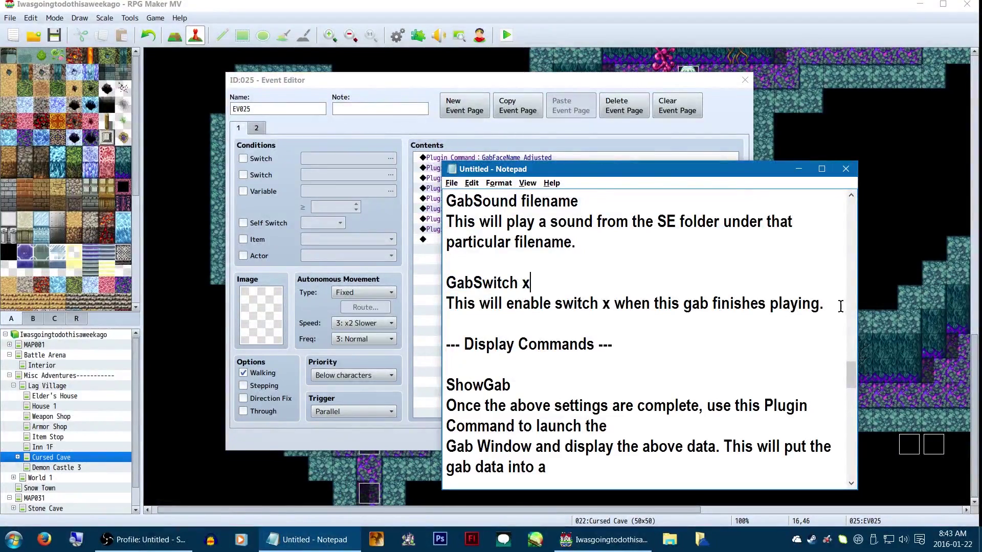
left_click_drag(840, 306, 408, 281)
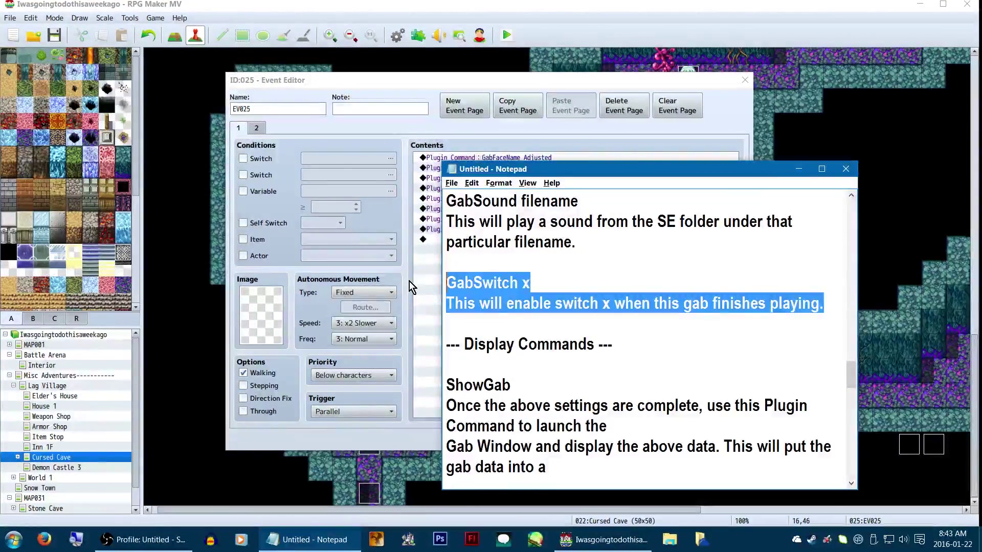
scroll(502, 262, "down", 3)
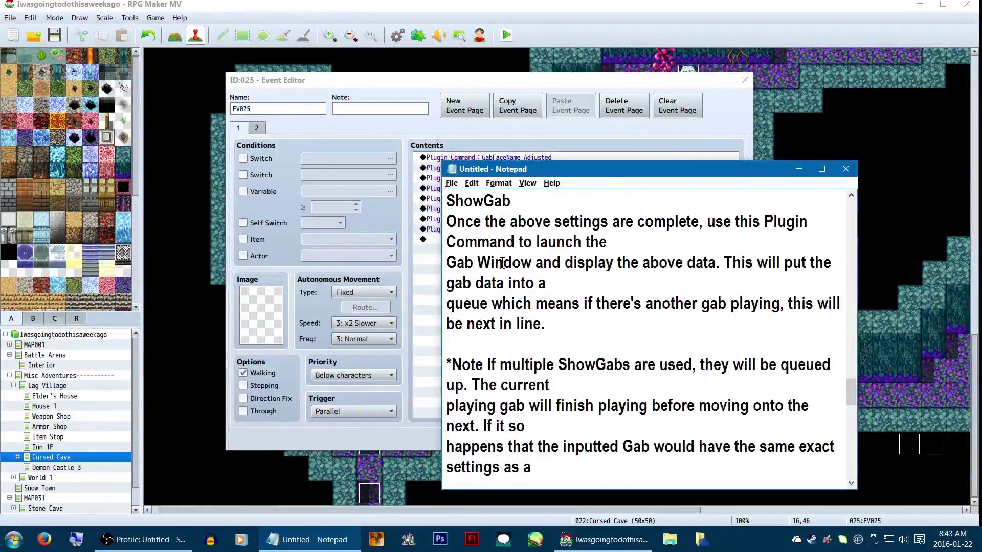
scroll(503, 262, "down", 5)
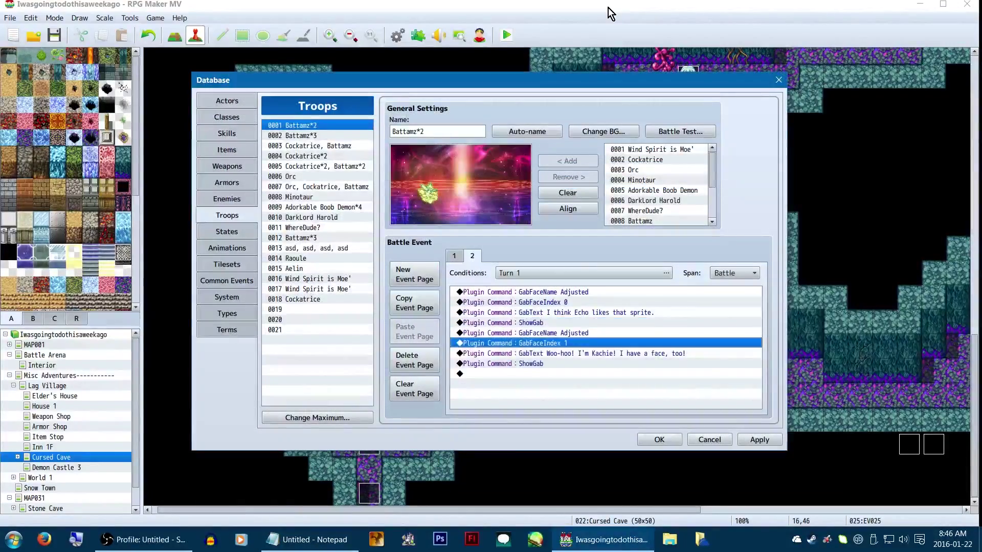
- Delete the old wording from the second GabText command on battle event page 2 of the Battamz*2 troop
key("Return")
key("shift+ctrl+Left")
key("shift+ctrl+Left")
key("shift+ctrl+Left")
key("shift+ctrl+Left")
key("BackSpace")
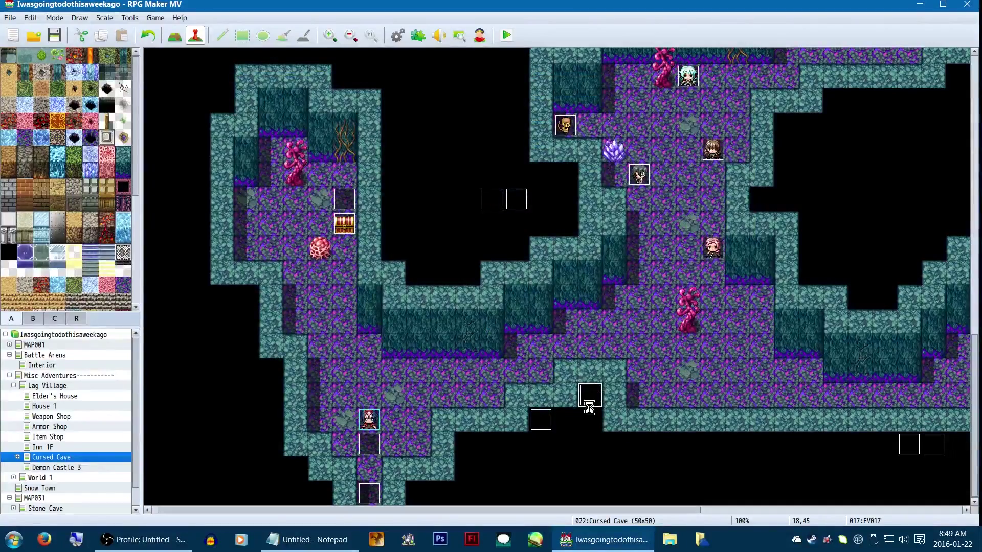
- Open the event at cell 18,45 and inspect the sound name in its GabSound darkom command
double_click(591, 401)
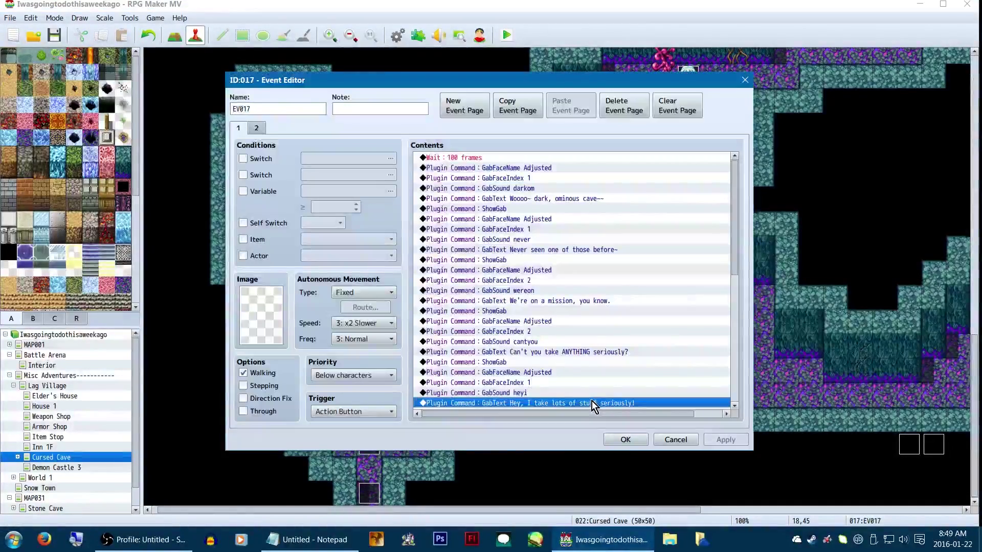
left_click(595, 158)
right_click(559, 187)
left_click(566, 194)
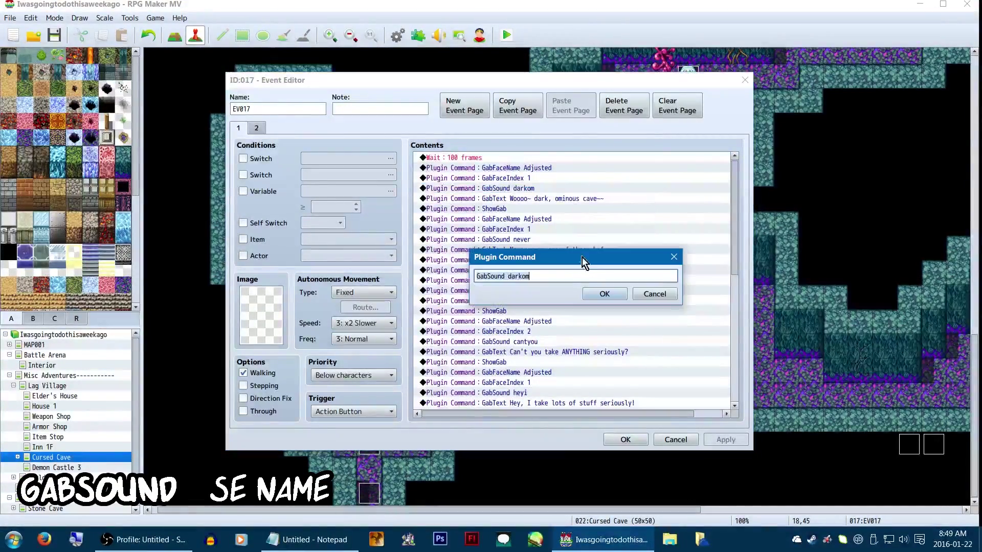
left_click_drag(508, 274, 587, 271)
key("Return")
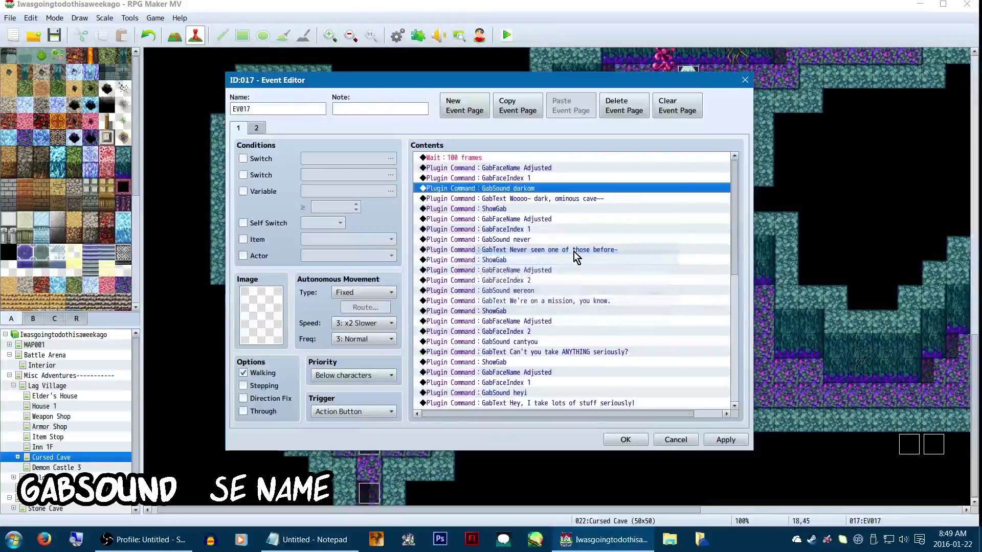
- Look up the darkom sound effect in the list of a temporary Play SE command, and cancel that command
double_click(536, 189)
left_click(472, 131)
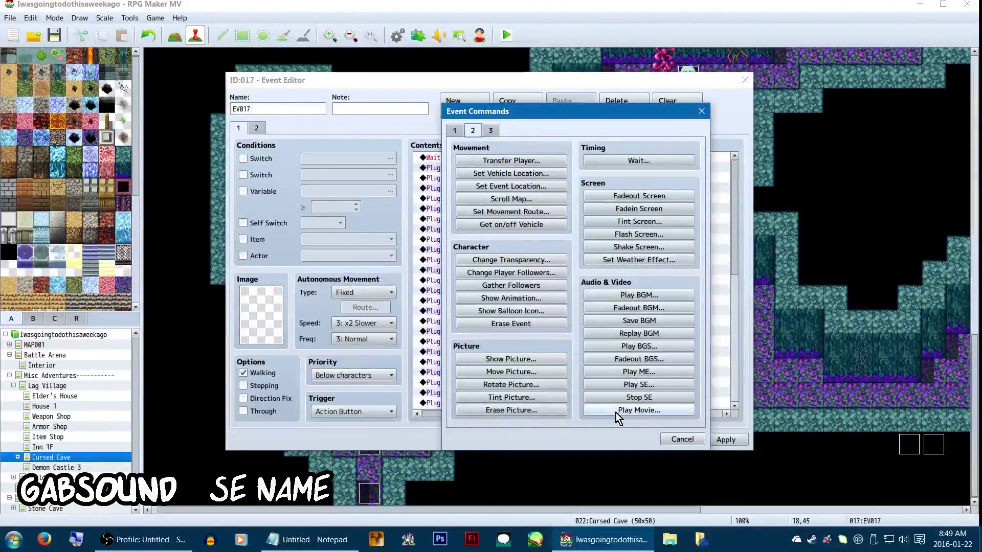
left_click(638, 384)
key("d")
scroll(581, 306, "down", 3)
key("d")
key("d")
key("d")
key("d")
key("d")
key("d")
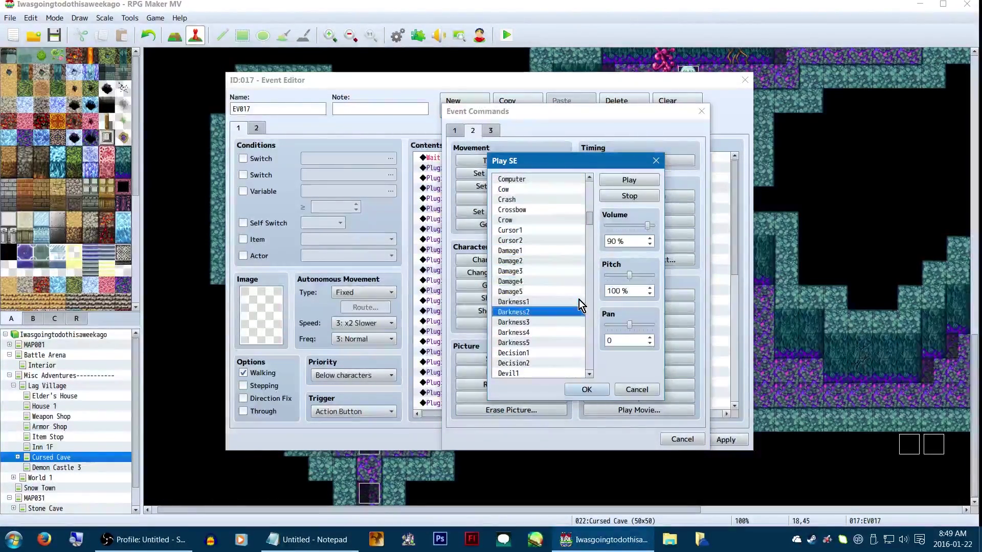
scroll(579, 300, "down", 3)
left_click(557, 330)
scroll(555, 338, "down", 3)
left_click(556, 304)
key("d")
scroll(556, 305, "down", 3)
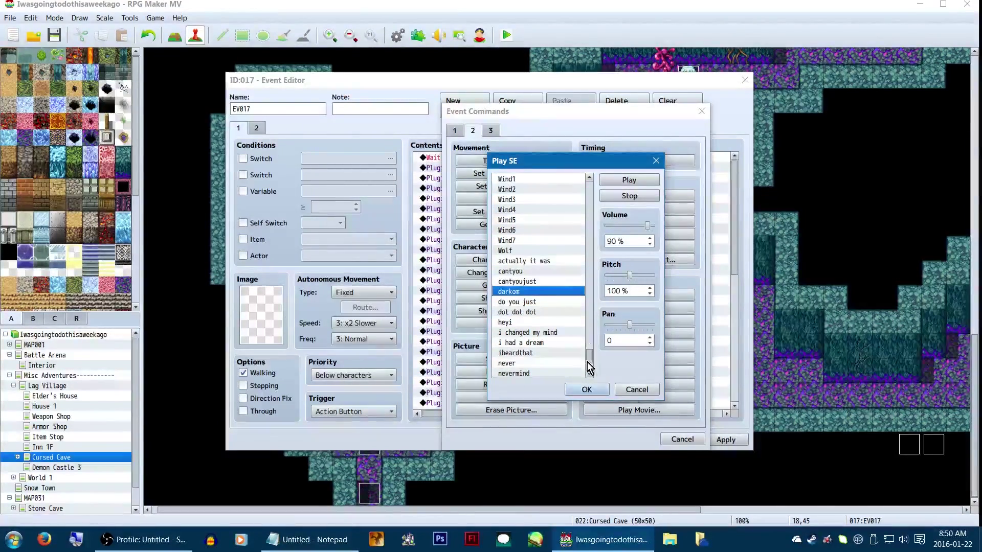
scroll(587, 364, "down", 3)
scroll(548, 260, "up", 3)
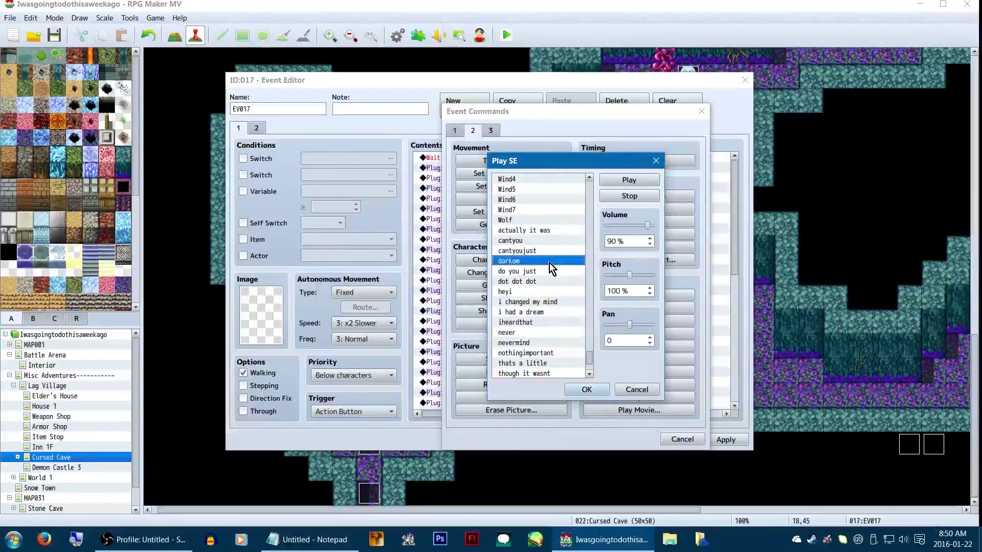
left_click(635, 392)
left_click(682, 437)
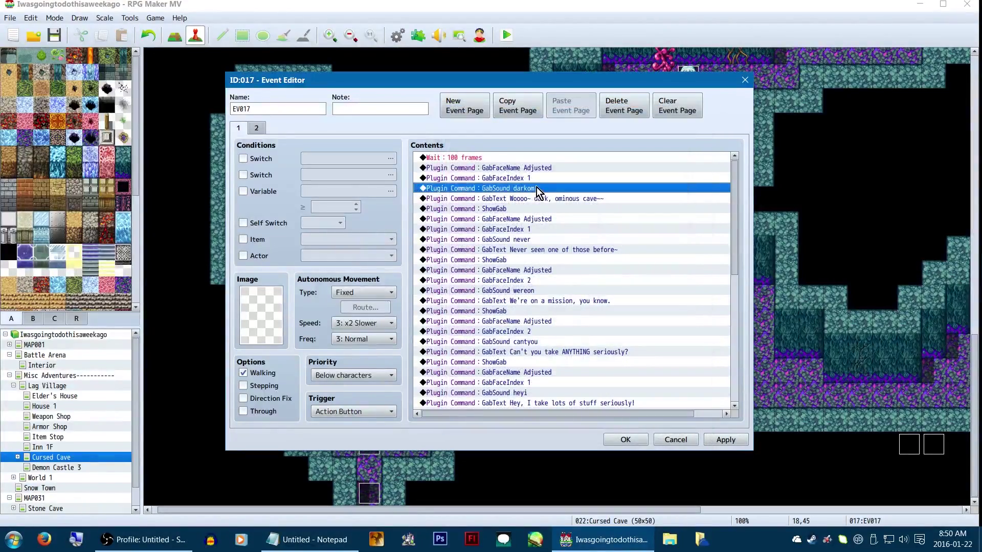
- Review the remaining GabSound commands down to the end of the event's contents, and confirm the event
left_click(520, 239)
left_click(569, 290)
scroll(572, 276, "down", 3)
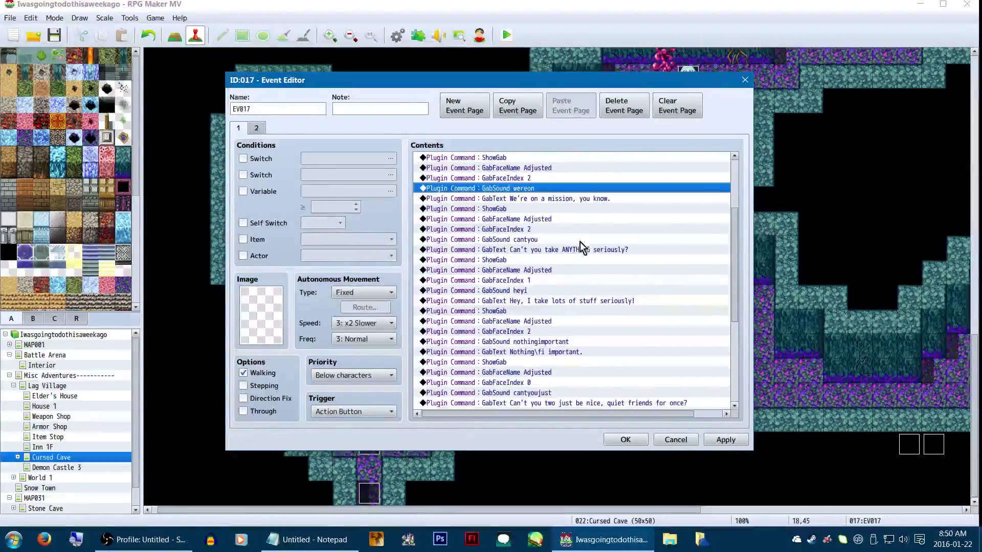
scroll(585, 250, "down", 5)
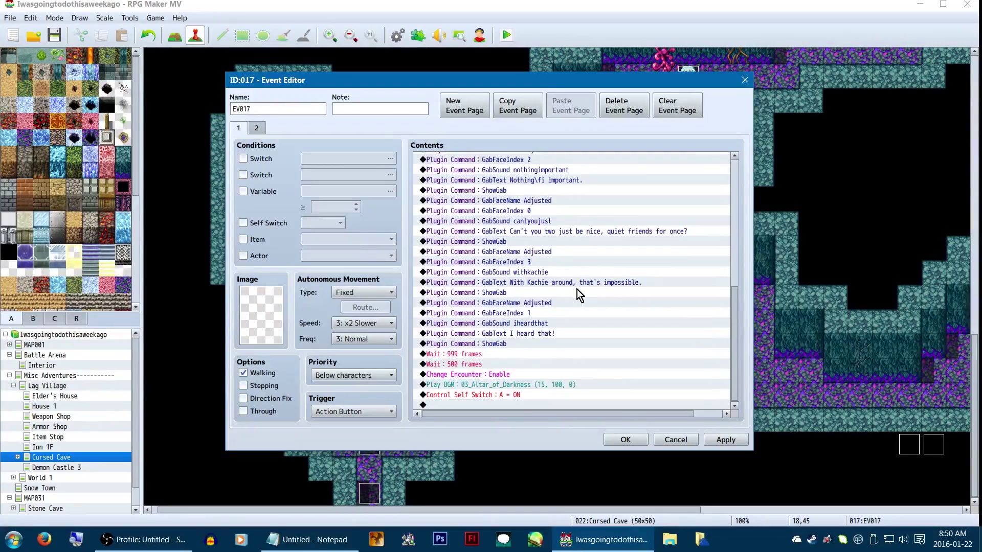
left_click(615, 441)
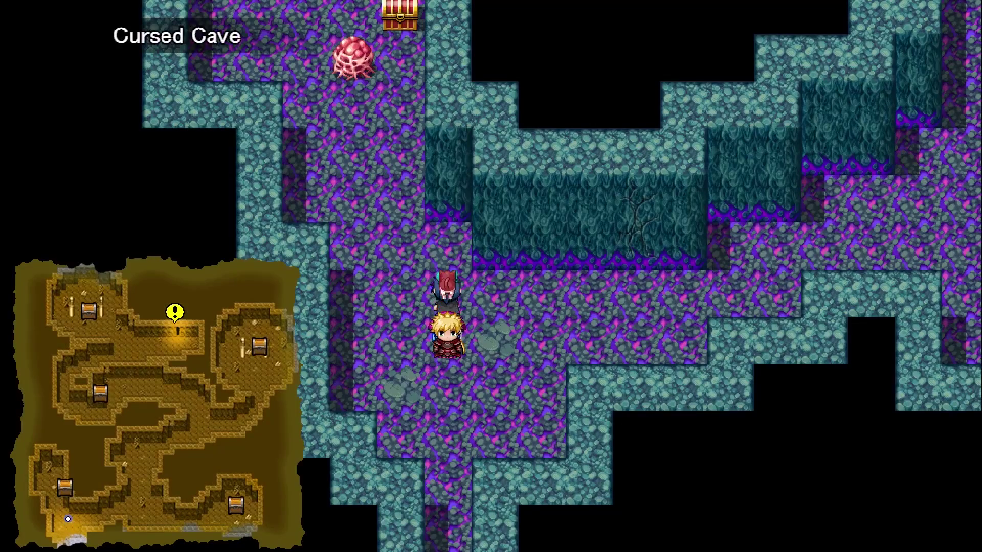
- In the playtest, walk the party up the cave to the nearby treasure chest and open it
key("Left")
key("Up")
key("Up")
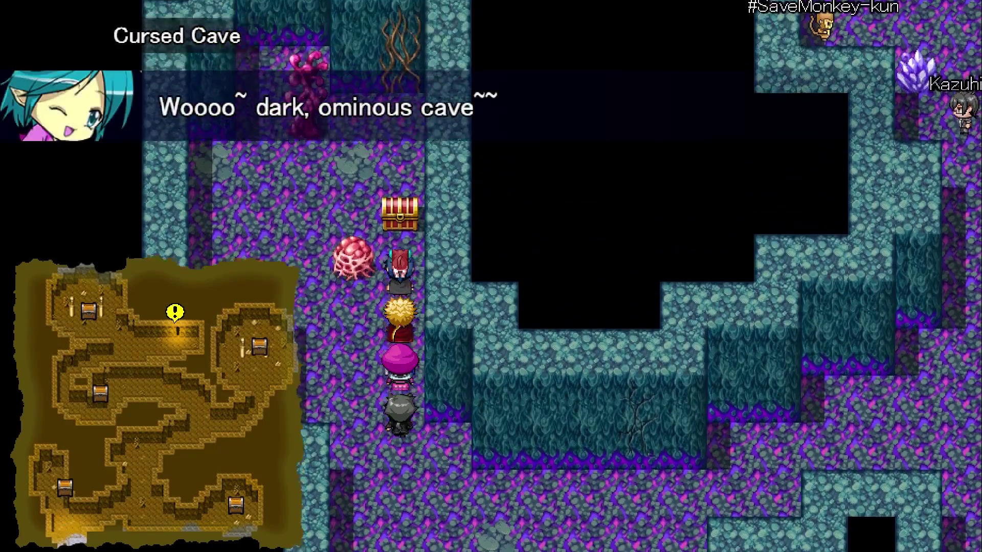
key("Return")
key("Return")
- Walk the party back down from the opened chest to the lower cave passage while the gabs play
key("Down")
key("Down")
key("Down")
key("Down")
key("Down")
key("Down")
key("Down")
key("Down")
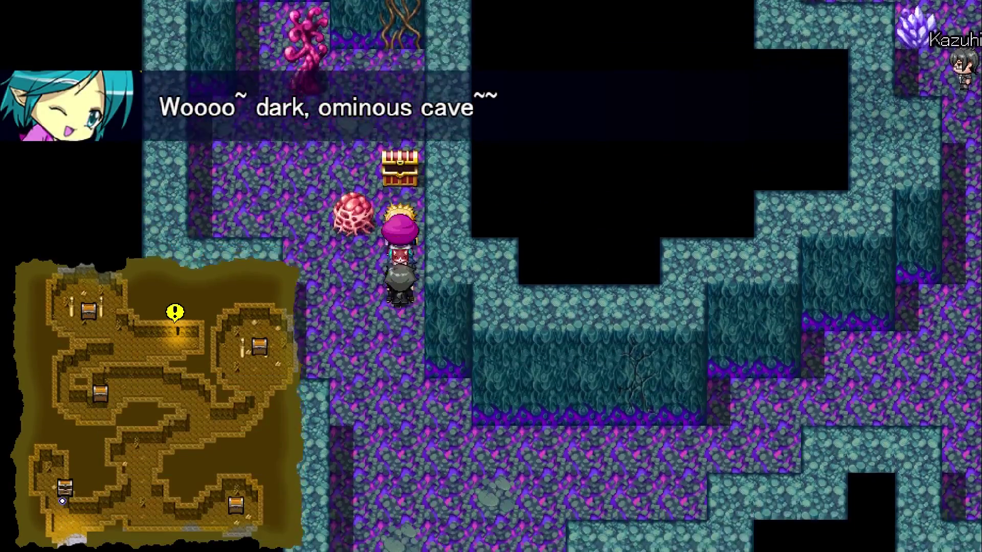
key("Down")
- Walk the party east along the passage to the pink coral near Val
key("Right")
key("Right")
key("Right")
key("Right")
key("Right")
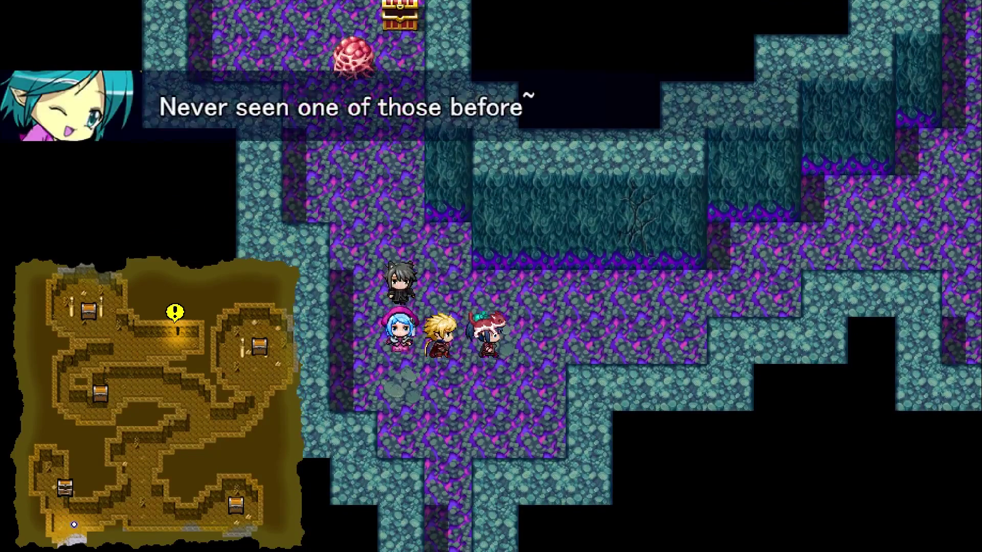
key("Right")
key("Up")
key("Right")
key("Right")
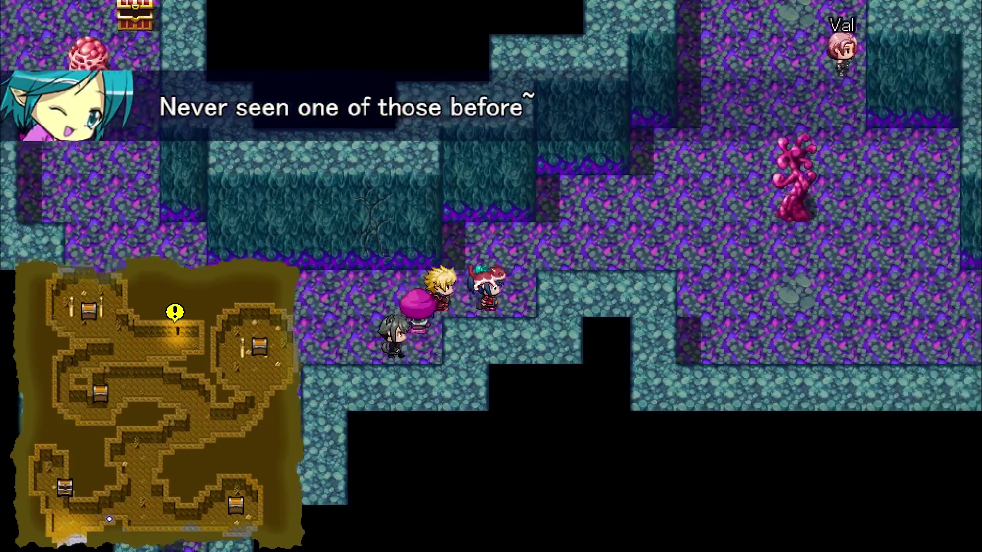
key("Up")
key("Right")
key("Right")
key("Right")
key("Right")
key("Right")
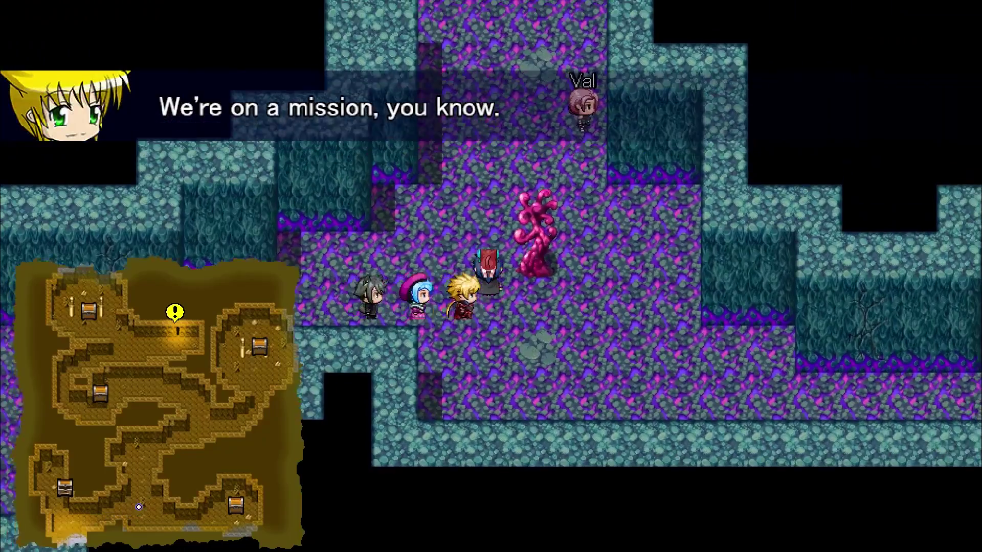
- Walk the party north past Val and Kazuhiko towards Aelin
key("Up")
key("Up")
key("Up")
key("Up")
key("Up")
key("Up")
key("Up")
key("Up")
key("Up")
key("Up")
key("Up")
key("Up")
key("Up")
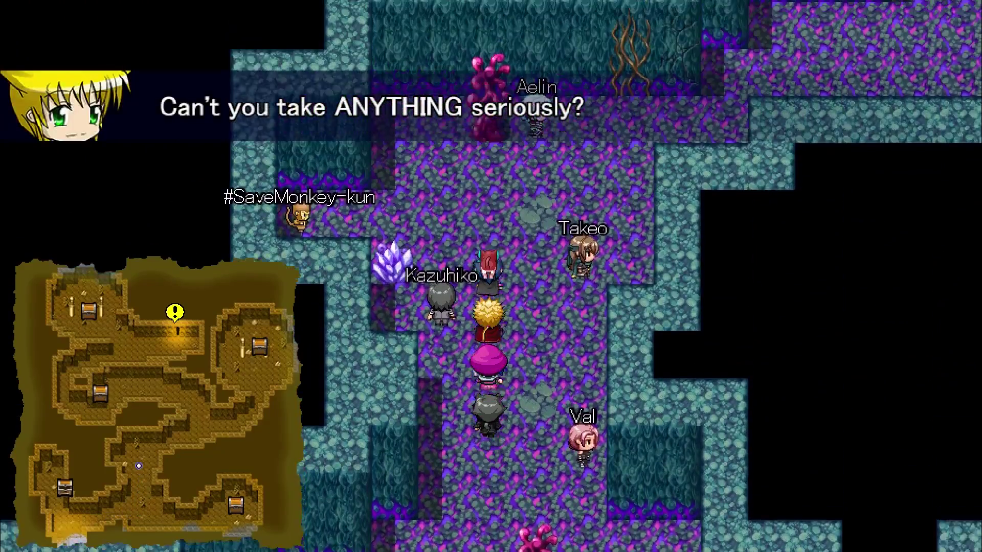
- Approach Aelin from the east and go through the conversation while the gab messages keep playing
key("Right")
key("Right")
key("Right")
key("Right")
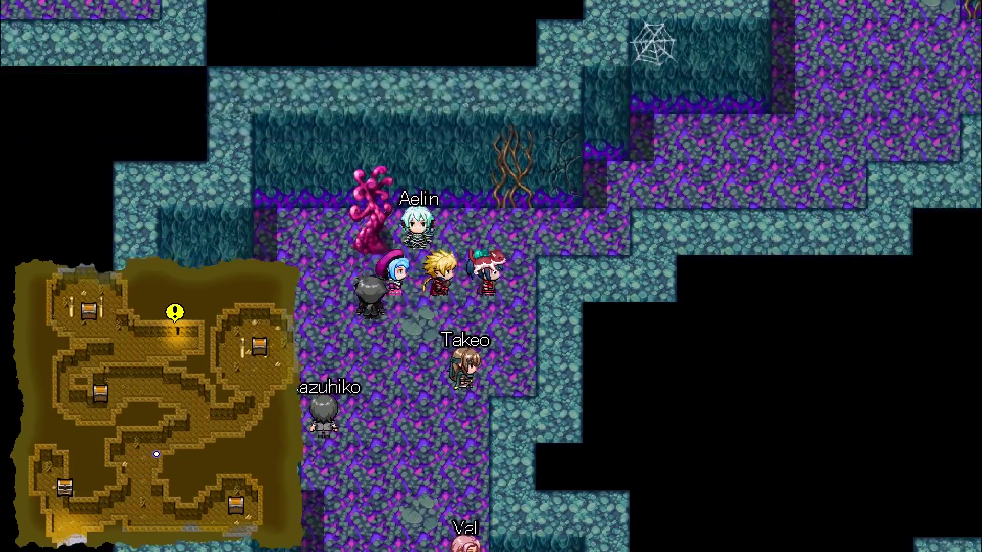
key("Up")
key("Left")
key("Return")
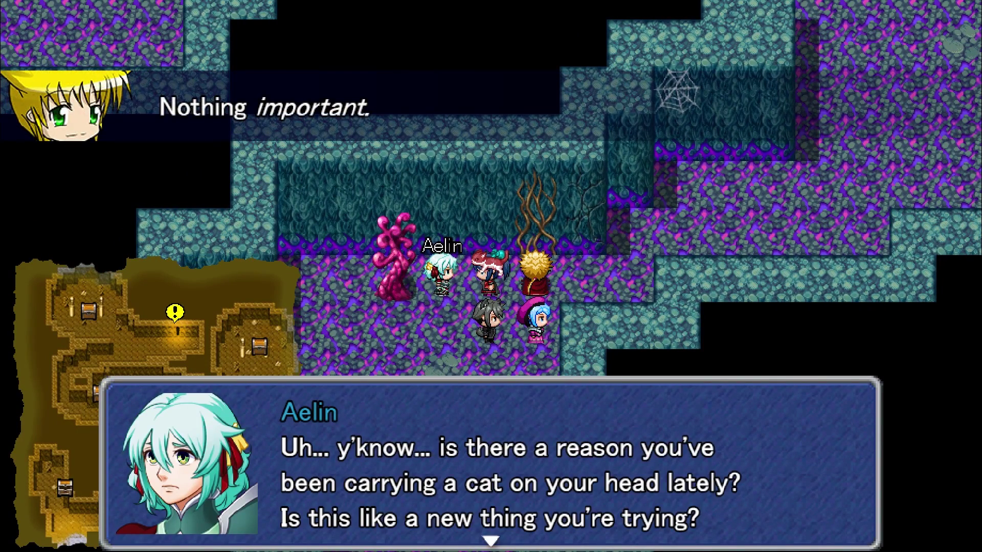
key("Return")
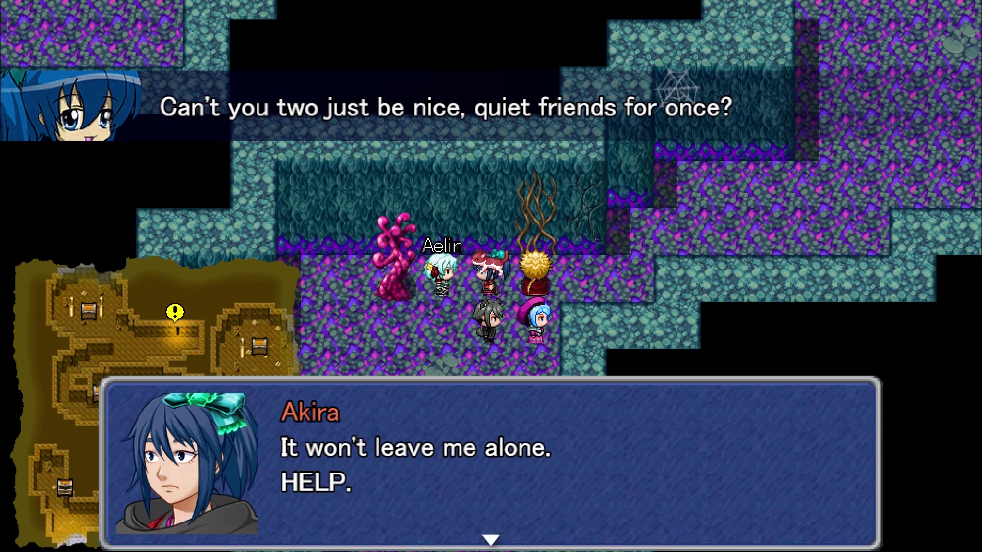
key("Return")
- Walk the party northeast through the cave into the chamber with the two skull pillars
key("Right")
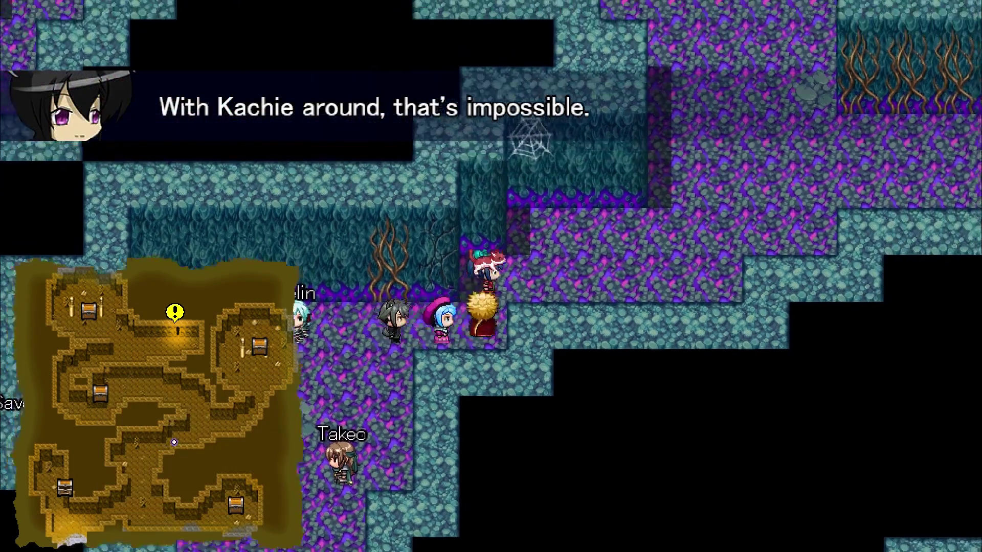
key("Right")
key("Up")
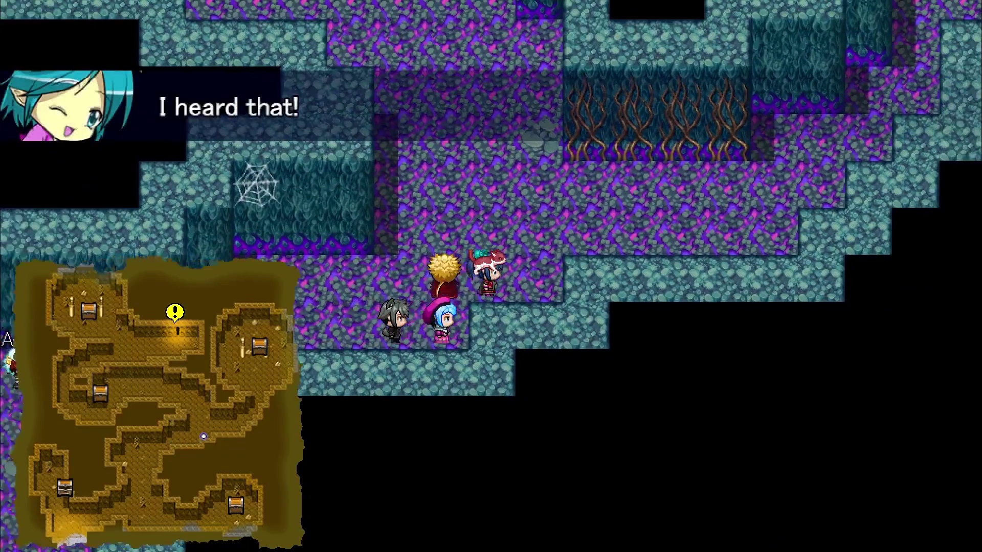
key("Up")
key("Right")
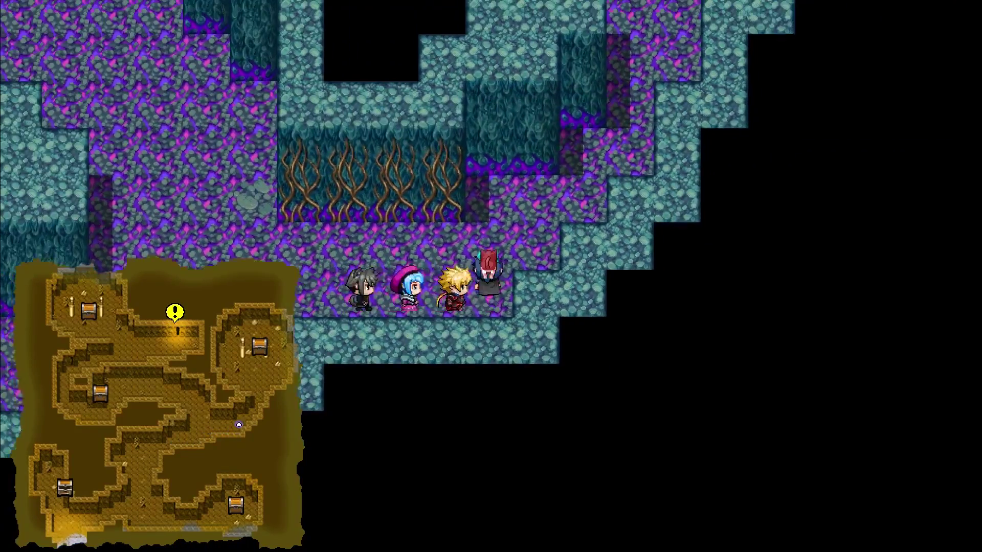
key("Up")
key("Right")
key("Up")
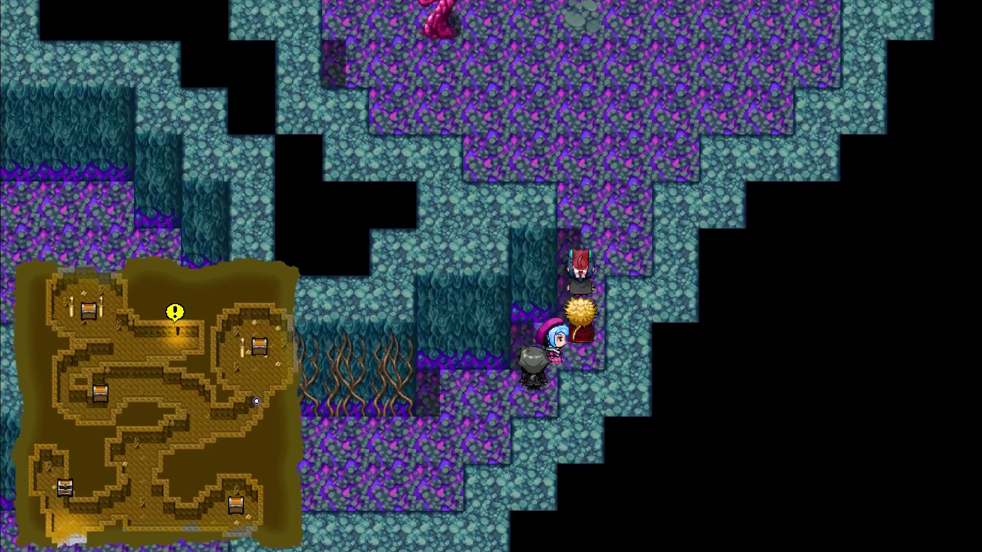
key("Up")
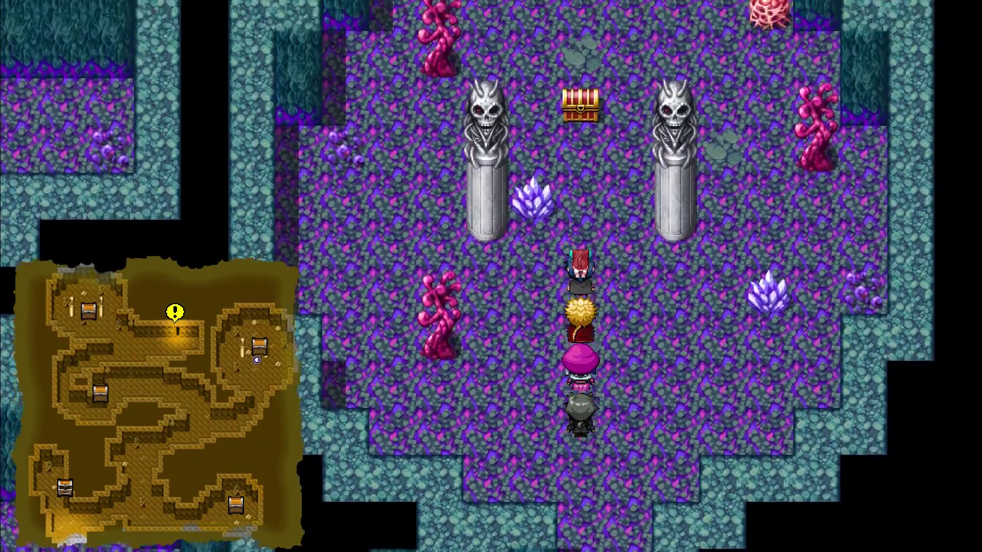
- Walk up to the treasure chest between the skull pillars and interact with it
key("Up")
key("Return")
key("Return")
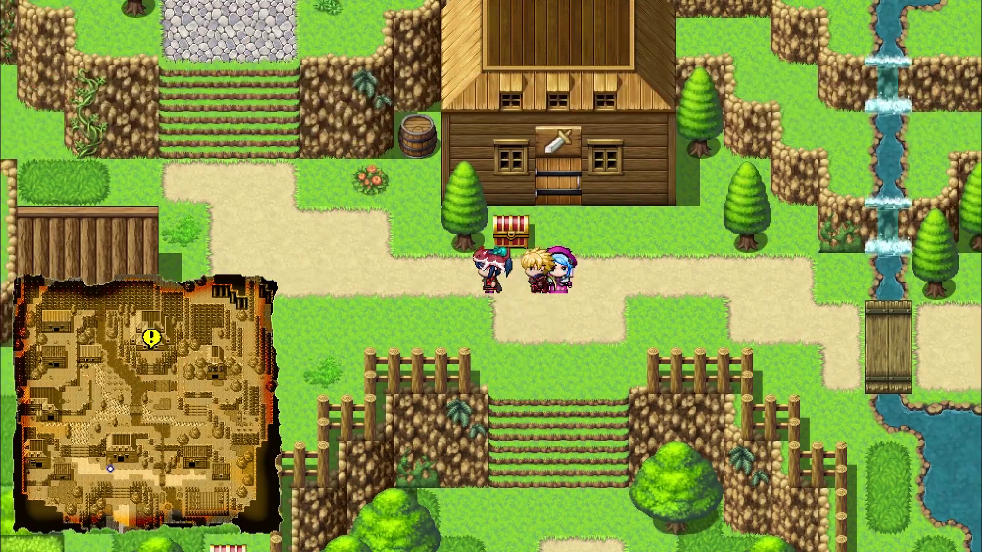
key("Left")
key("Up")
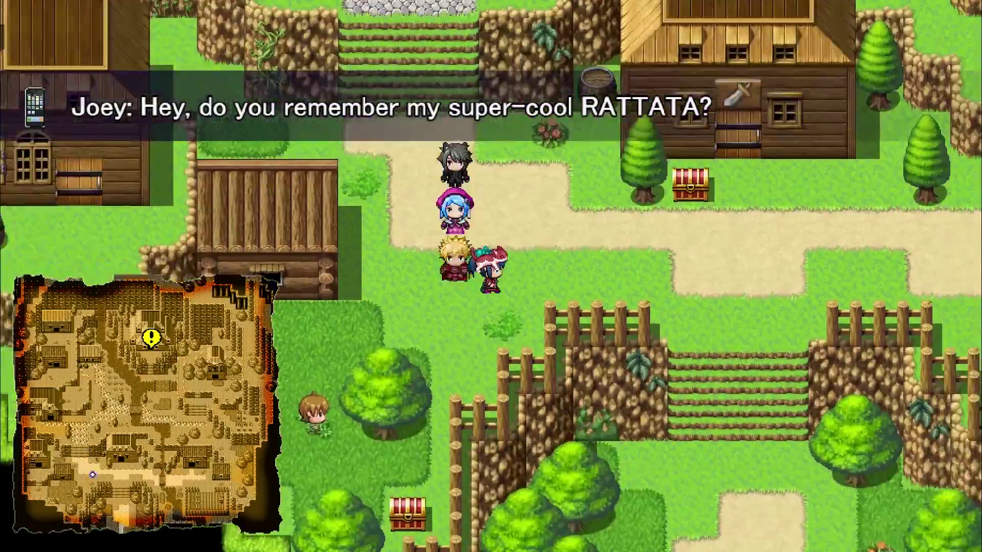
key("Right")
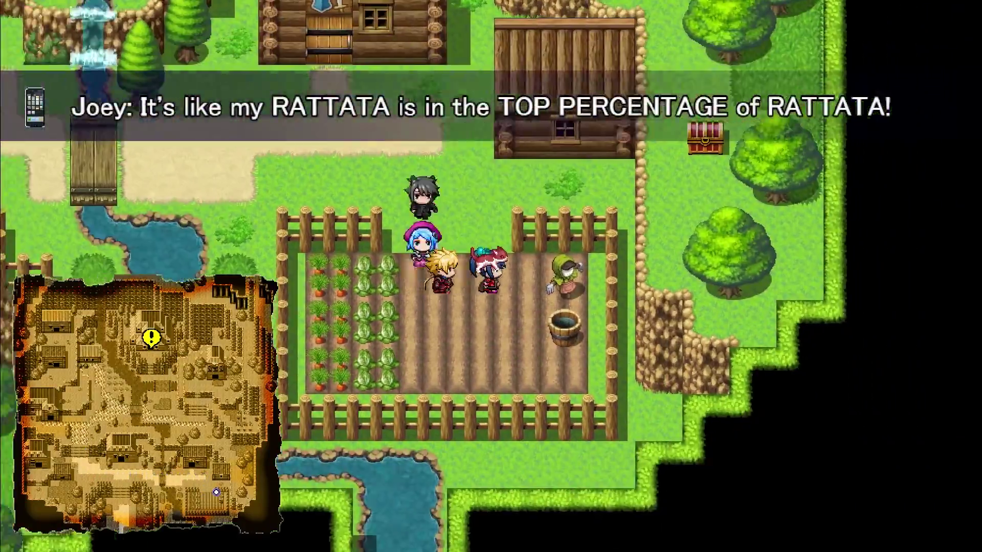
key("Left")
key("Up")
key("Left")
key("Up")
key("Left")
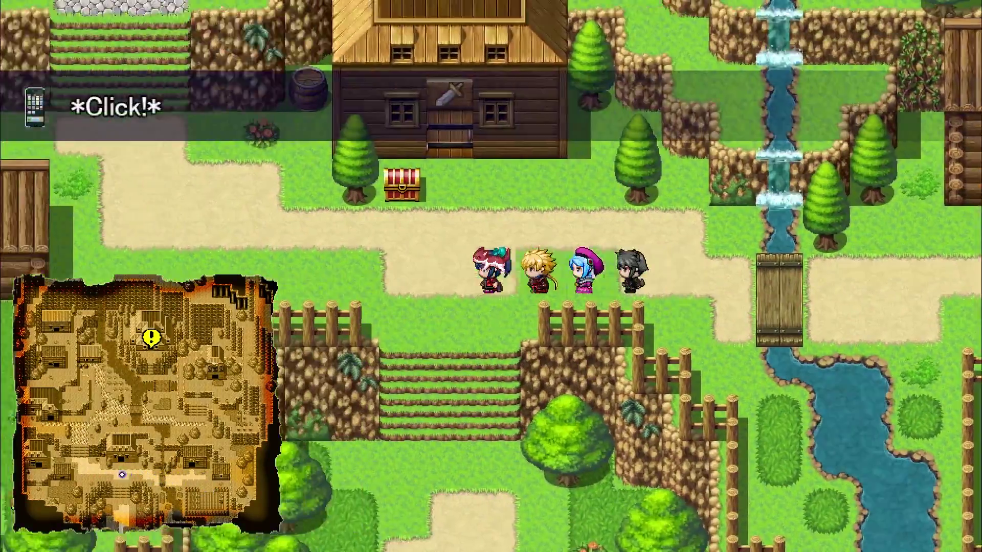